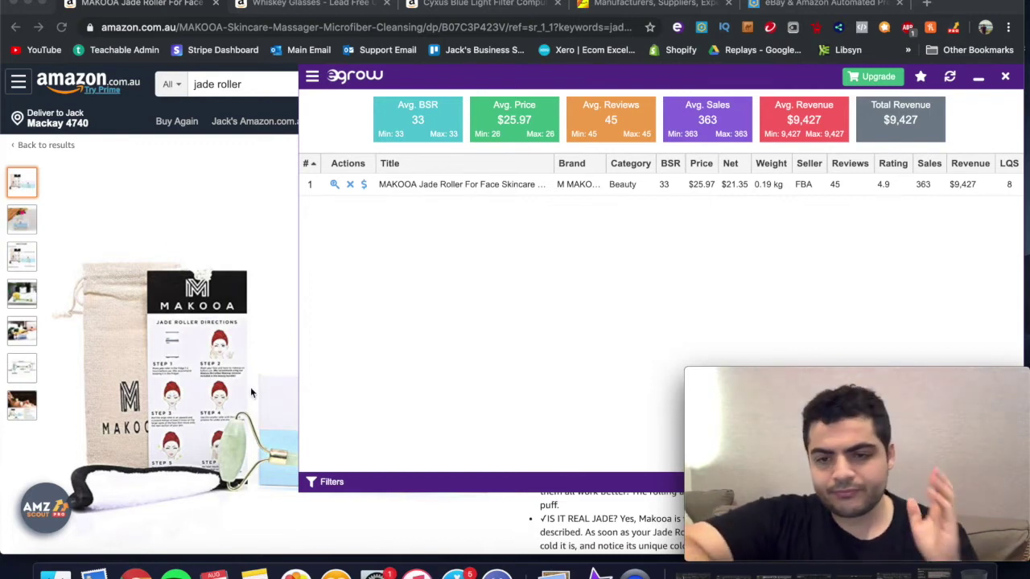
# Review the Egrow sales estimates for the jade roller, whiskey glasses and blue light glasses listings on Amazon
pyautogui.click(283, 4)
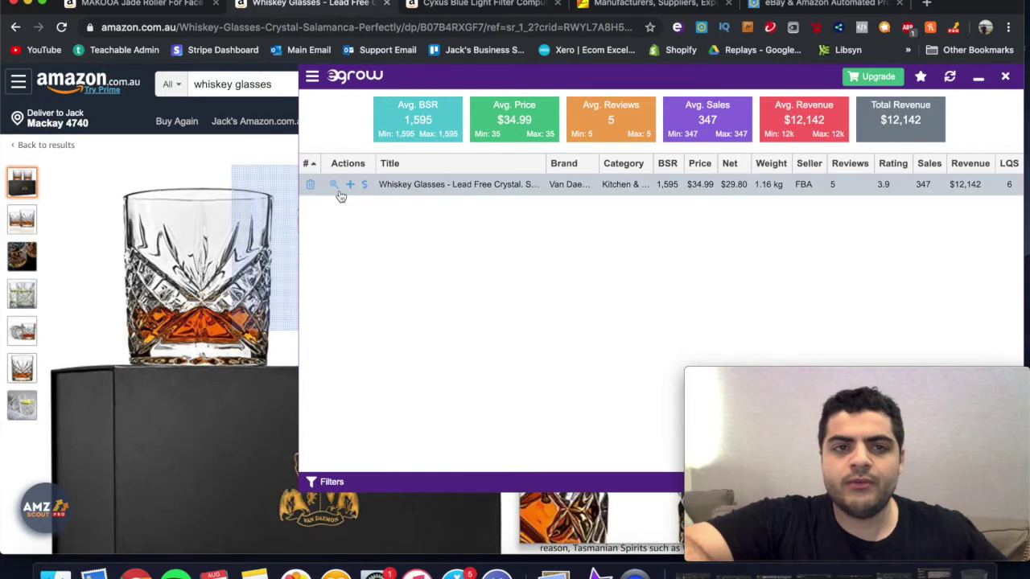
pyautogui.click(483, 4)
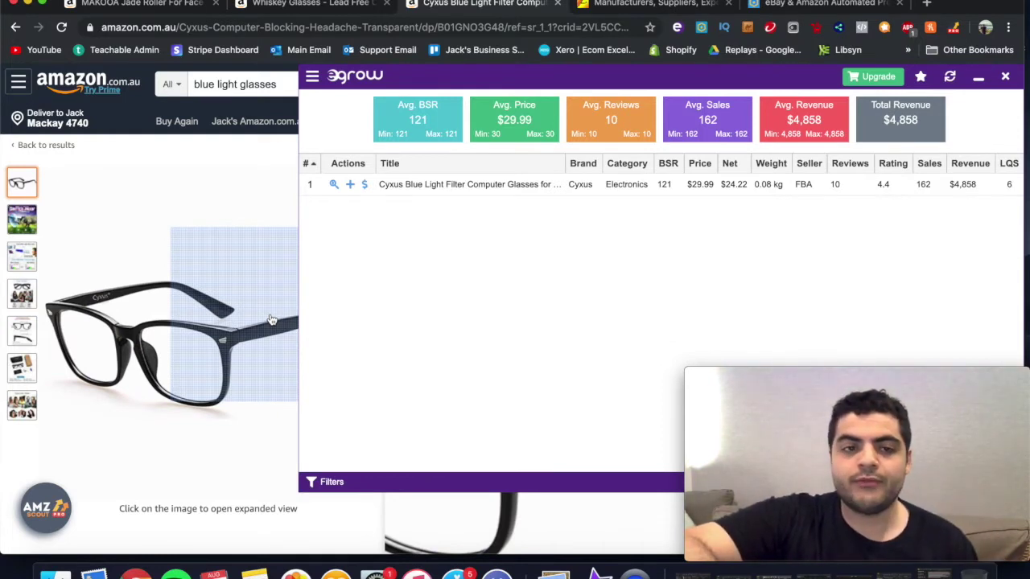
pyautogui.click(157, 6)
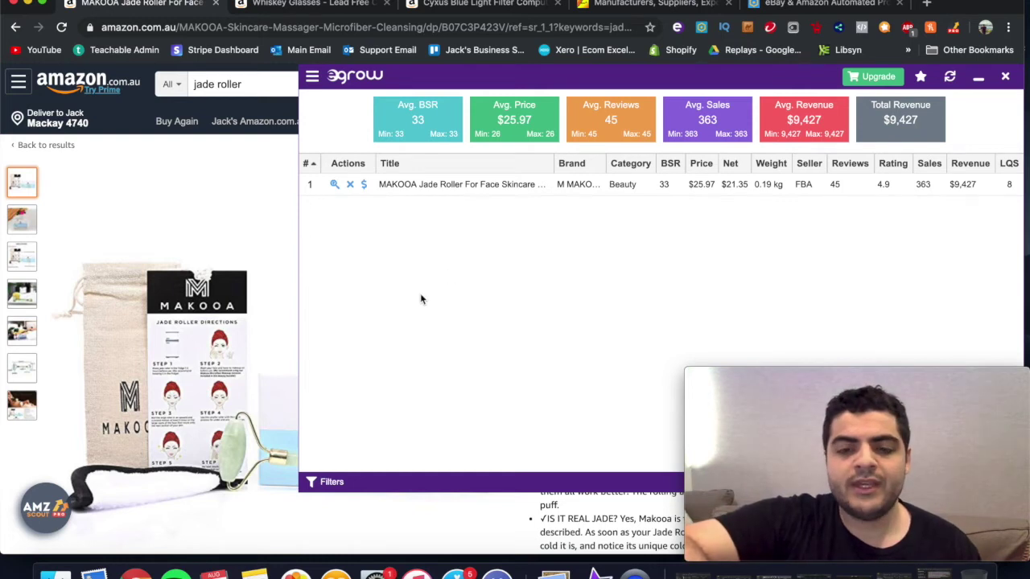
pyautogui.click(794, 6)
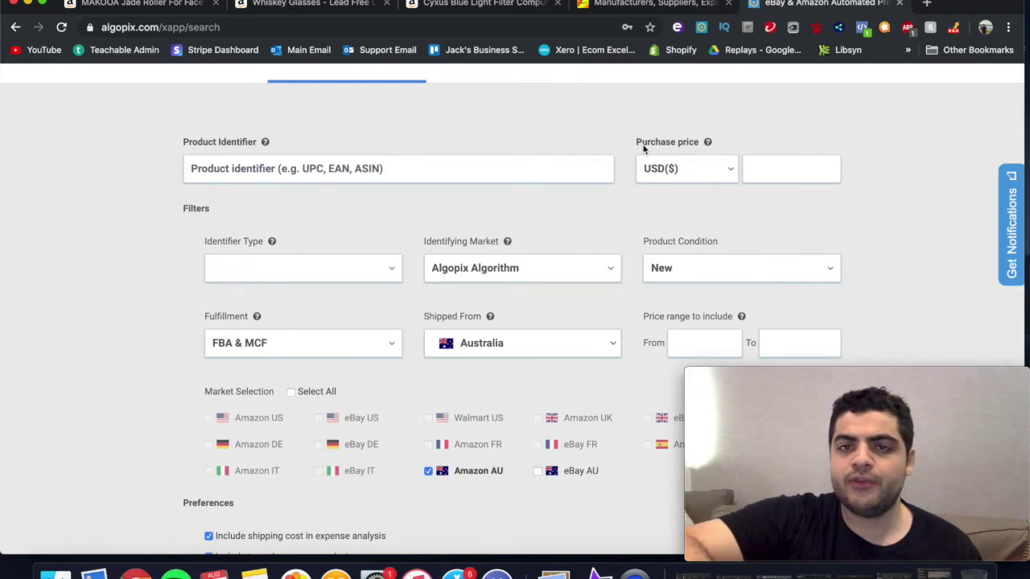
pyautogui.click(179, 11)
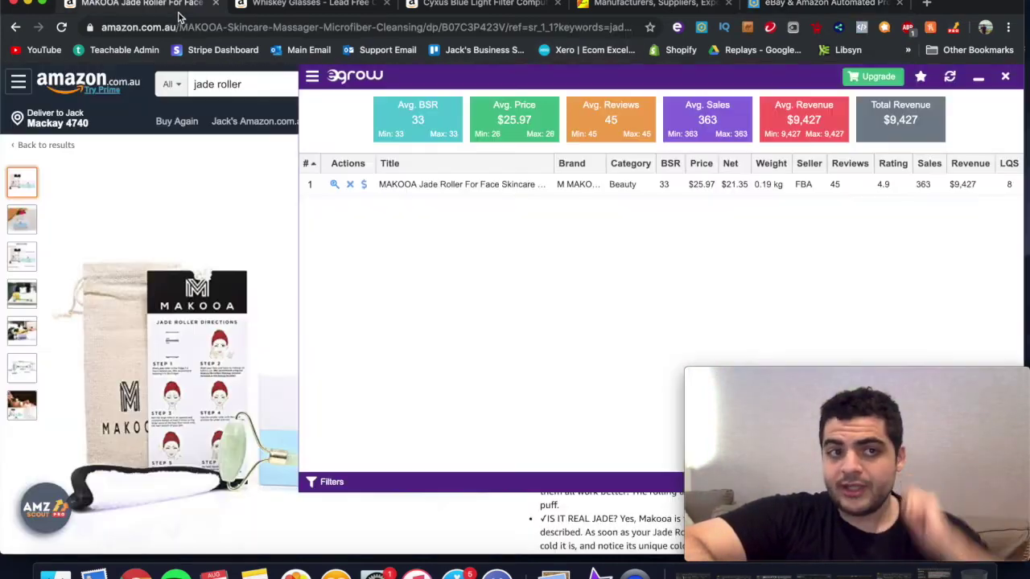
# Switch to Alibaba and search its products for "jade roller"
pyautogui.click(505, 5)
pyautogui.click(642, 5)
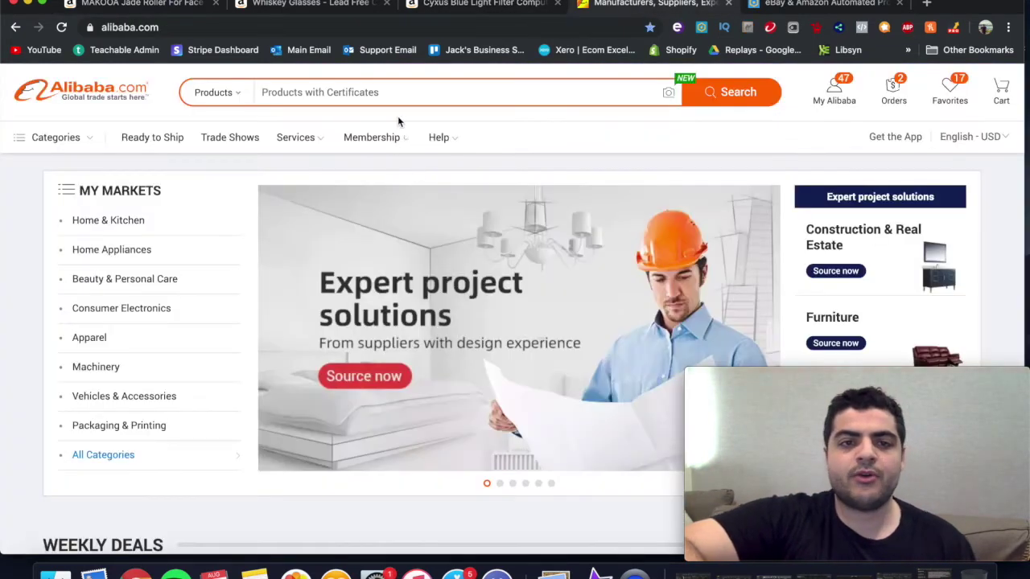
pyautogui.click(405, 93)
pyautogui.write('jade roller')
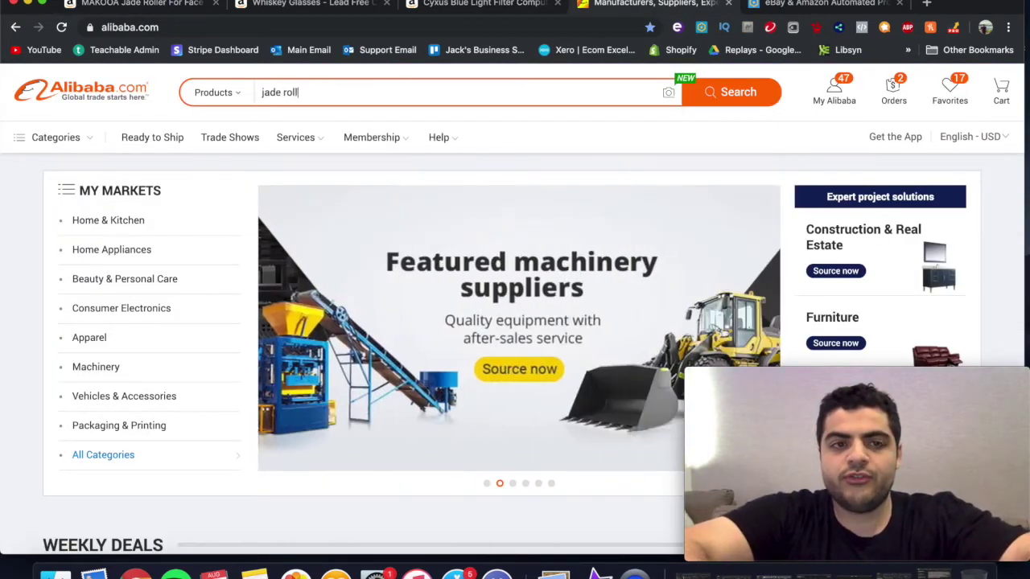
pyautogui.click(746, 94)
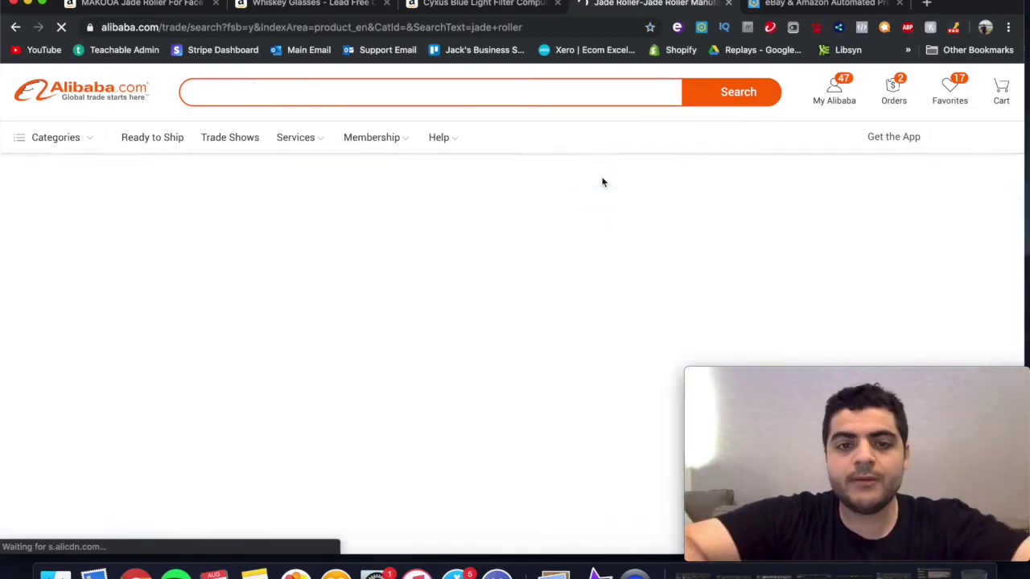
# Examine the unit prices and minimum order quantities of the jade roller listings in the search results
pyautogui.scroll(-3, 601, 181)
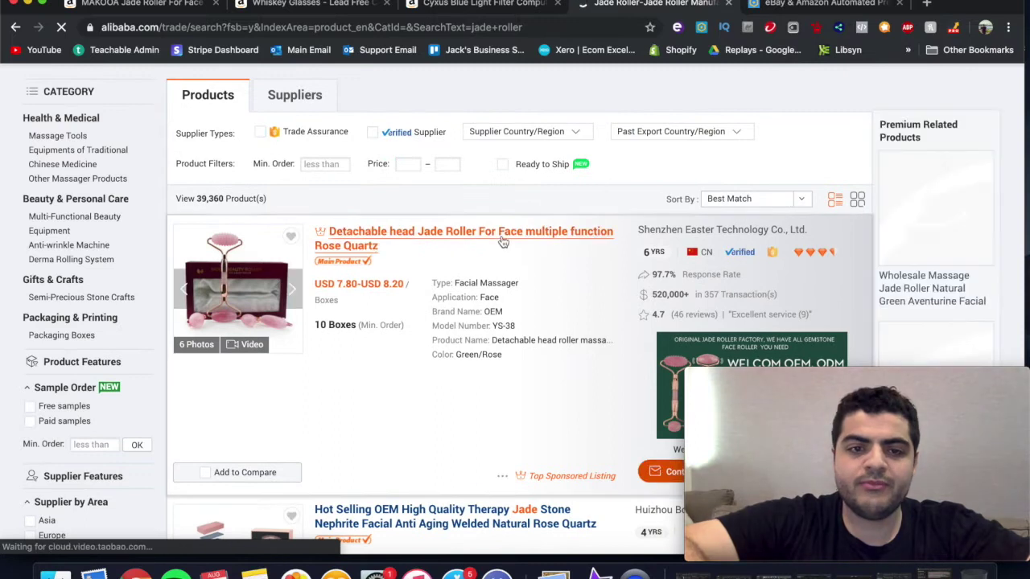
pyautogui.scroll(-5, 501, 239)
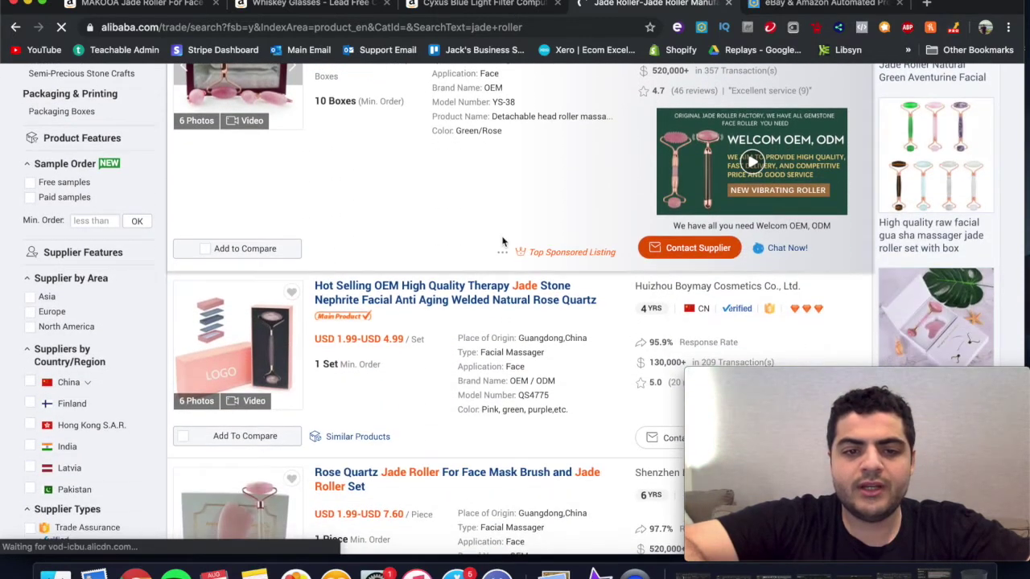
pyautogui.scroll(-6, 502, 240)
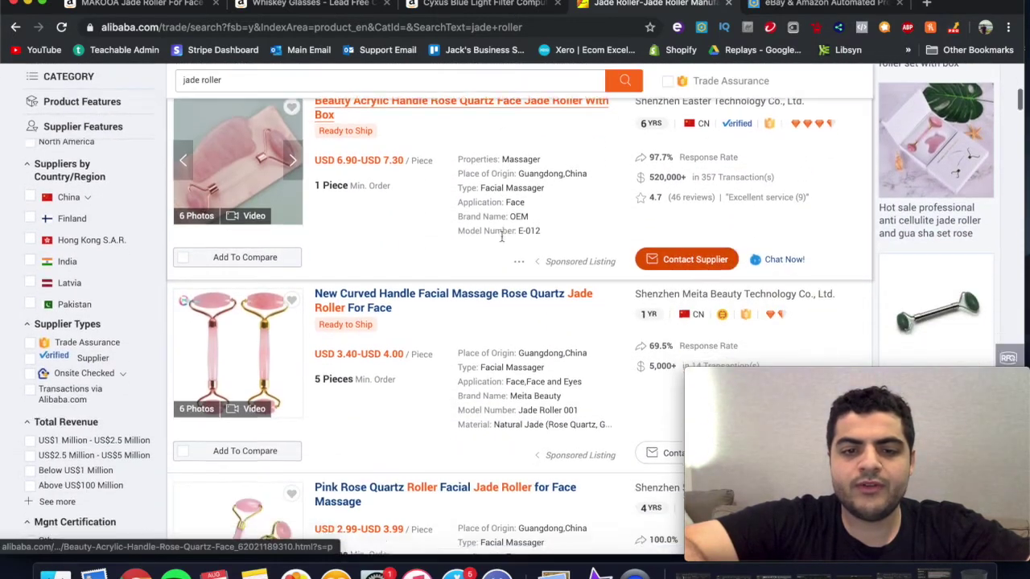
pyautogui.scroll(-8, 502, 239)
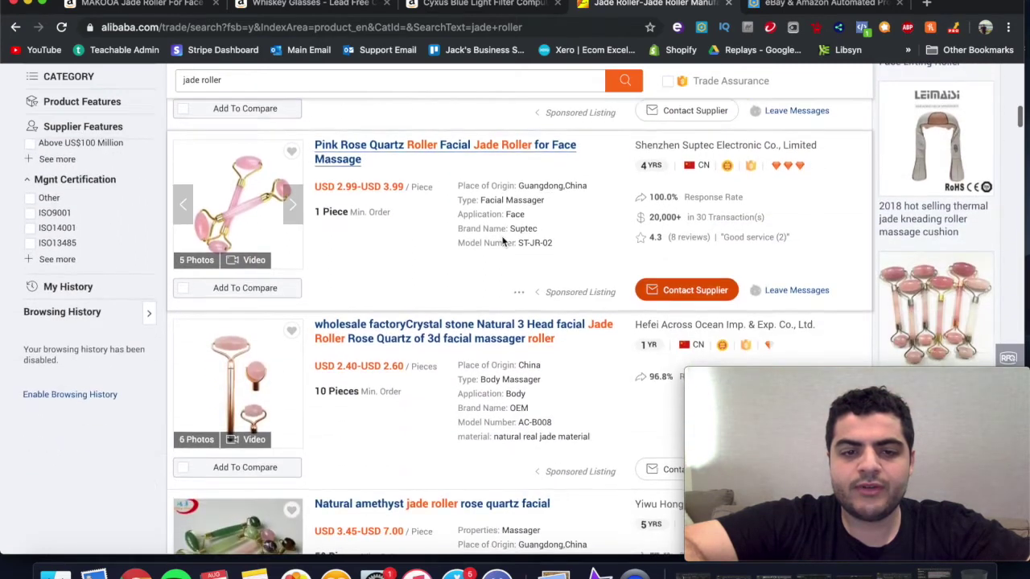
pyautogui.scroll(-4, 501, 240)
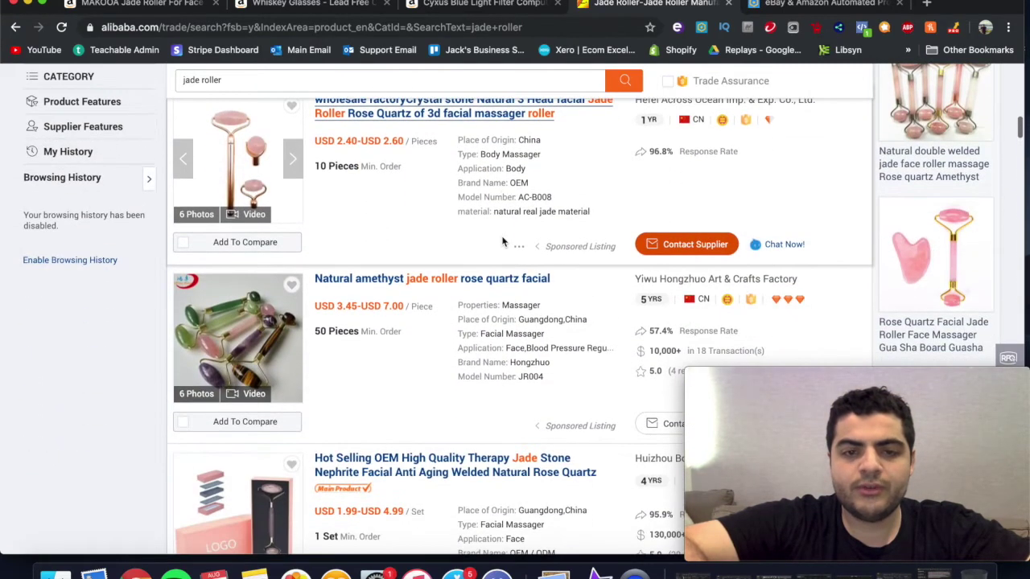
pyautogui.scroll(-10, 502, 240)
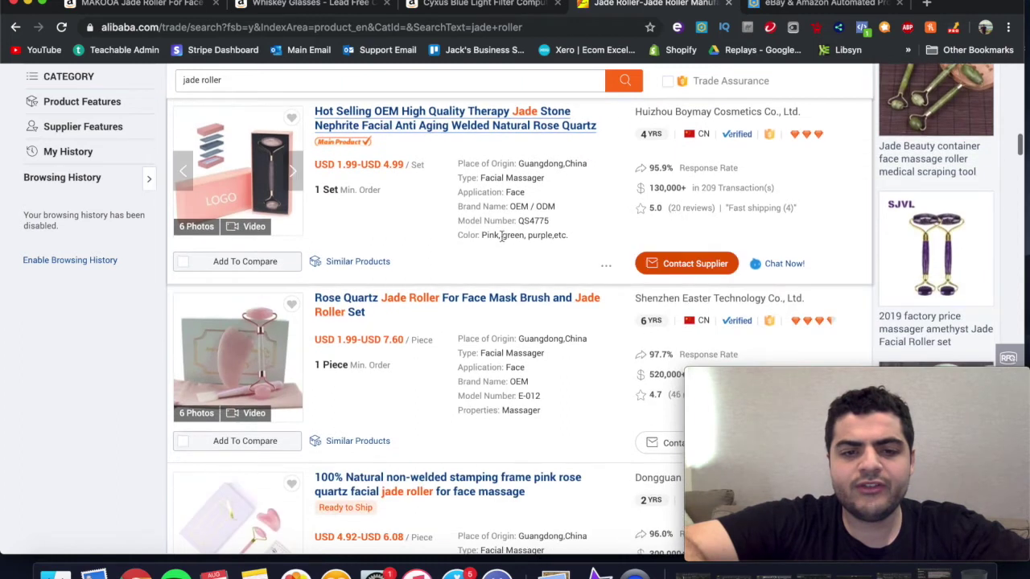
pyautogui.scroll(-12, 501, 244)
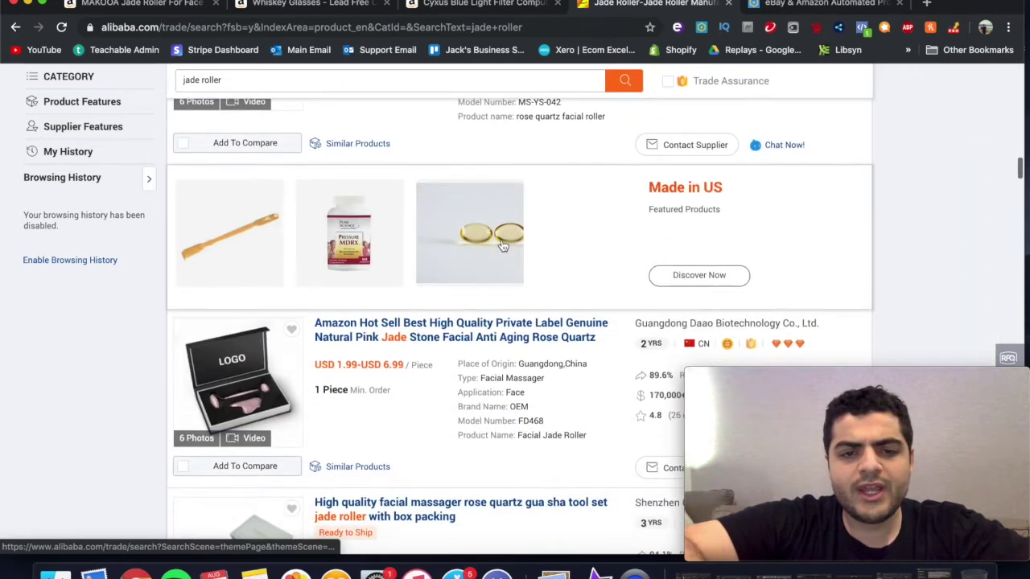
pyautogui.scroll(-8, 502, 245)
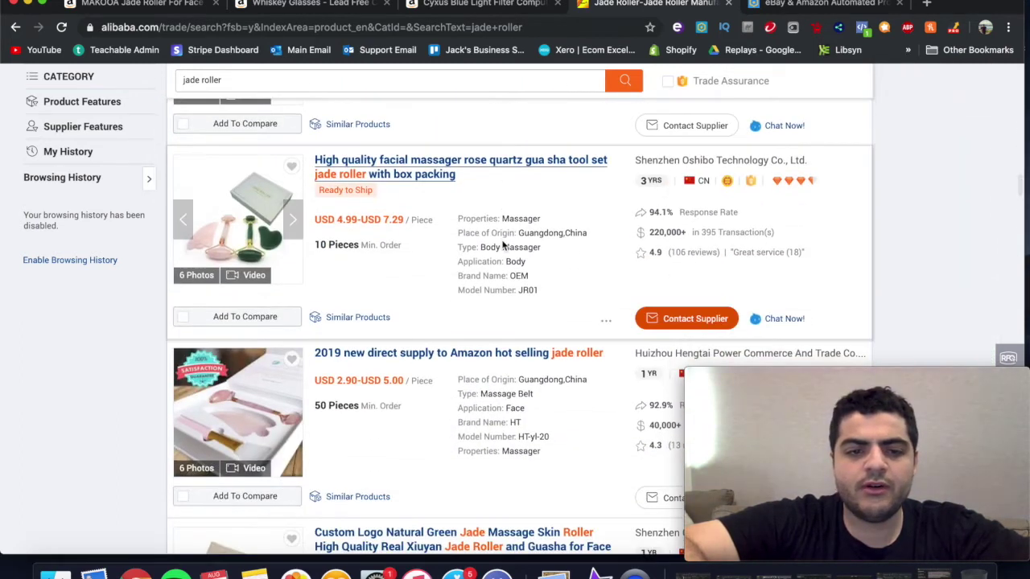
pyautogui.scroll(-3, 501, 242)
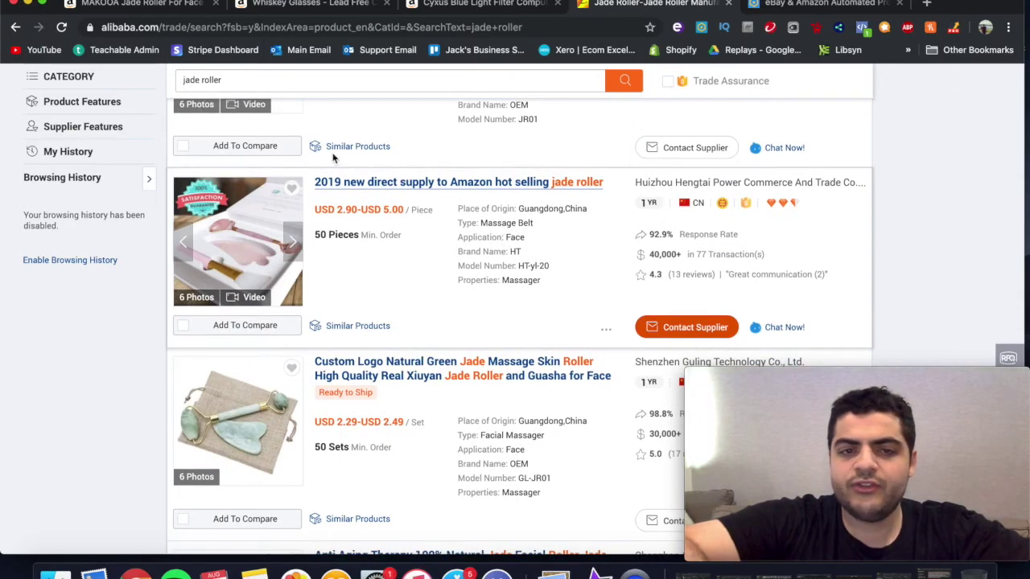
pyautogui.scroll(15, 490, 350)
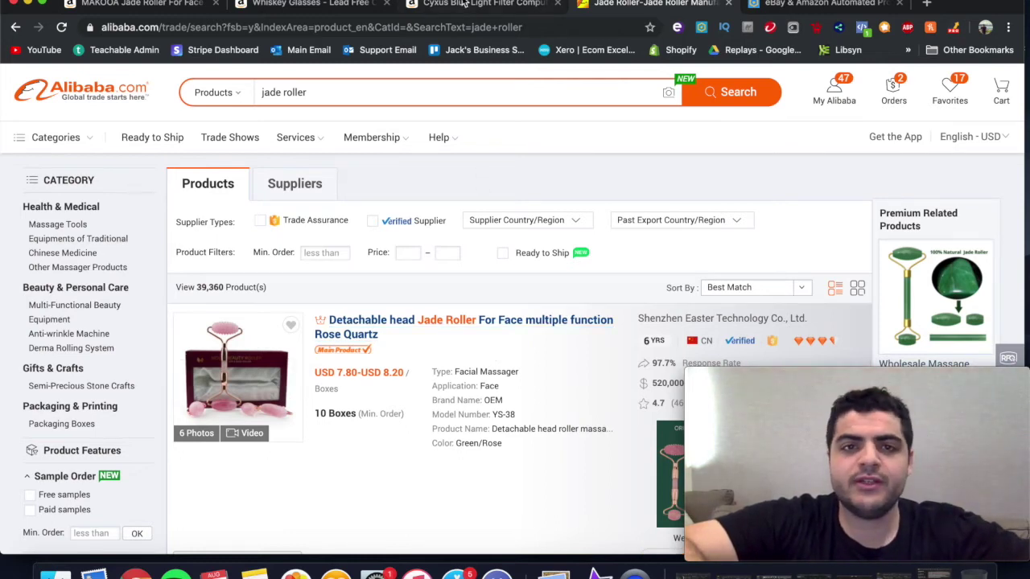
# Copy the MAKOOA jade roller's ASIN, B07C3P423V, from the address of its Amazon product page
pyautogui.click(793, 10)
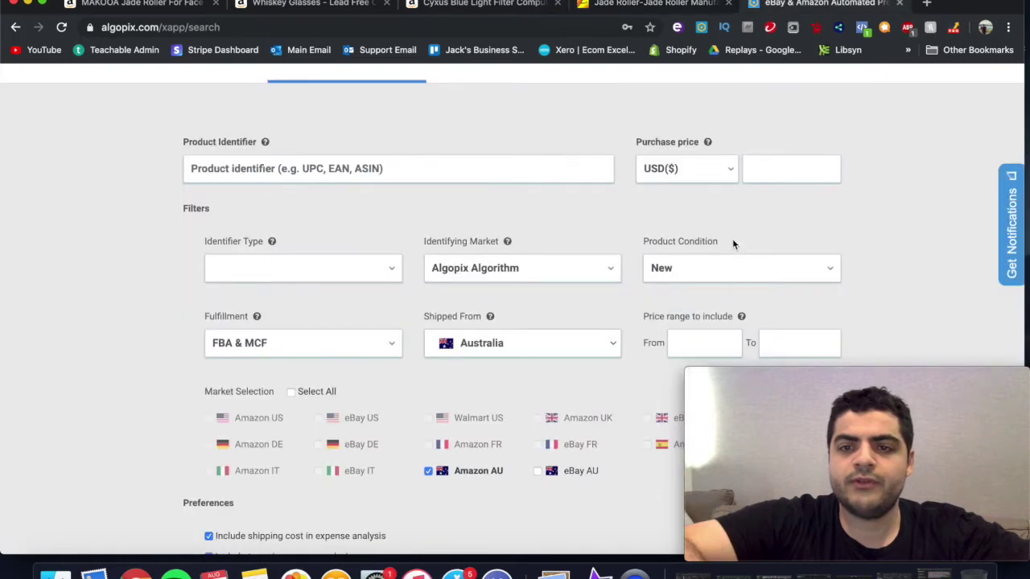
pyautogui.click(796, 165)
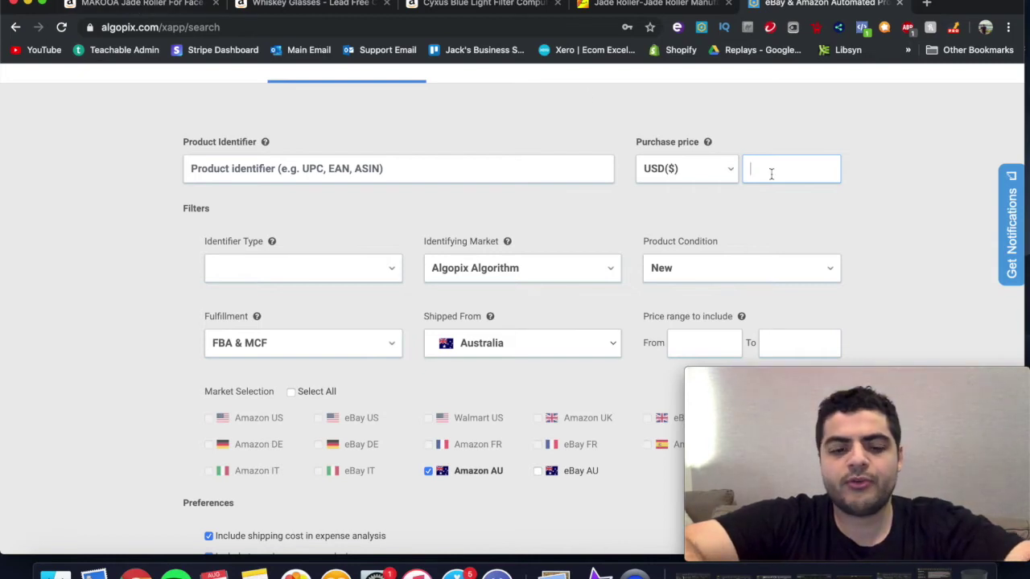
pyautogui.click(379, 167)
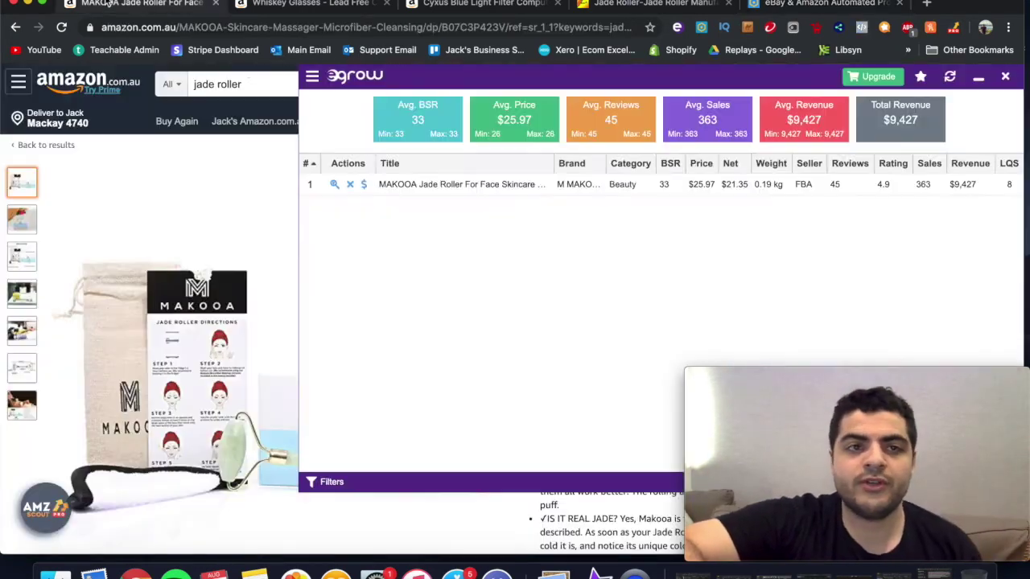
pyautogui.click(113, 4)
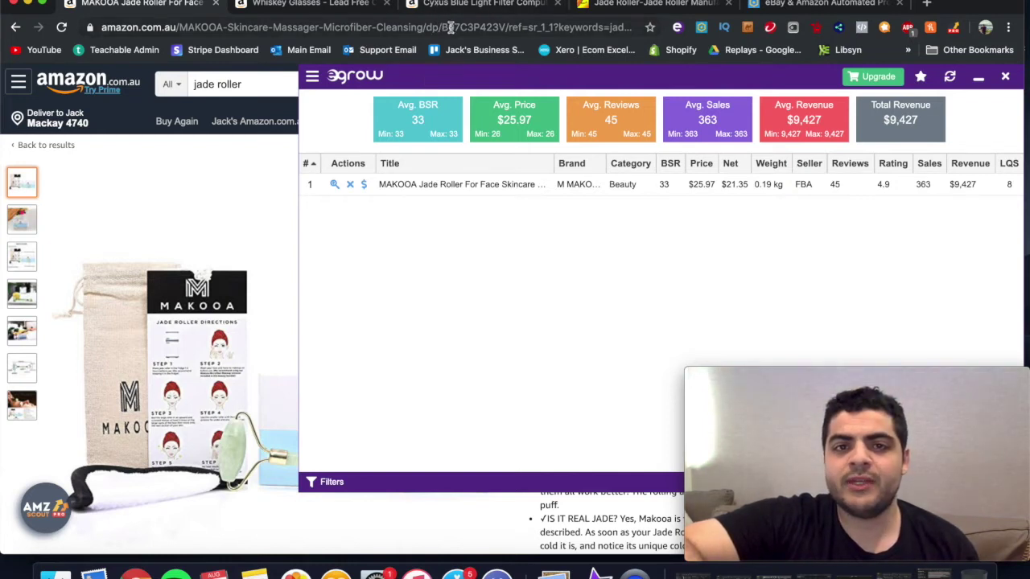
pyautogui.moveTo(447, 26); pyautogui.dragTo(486, 24)
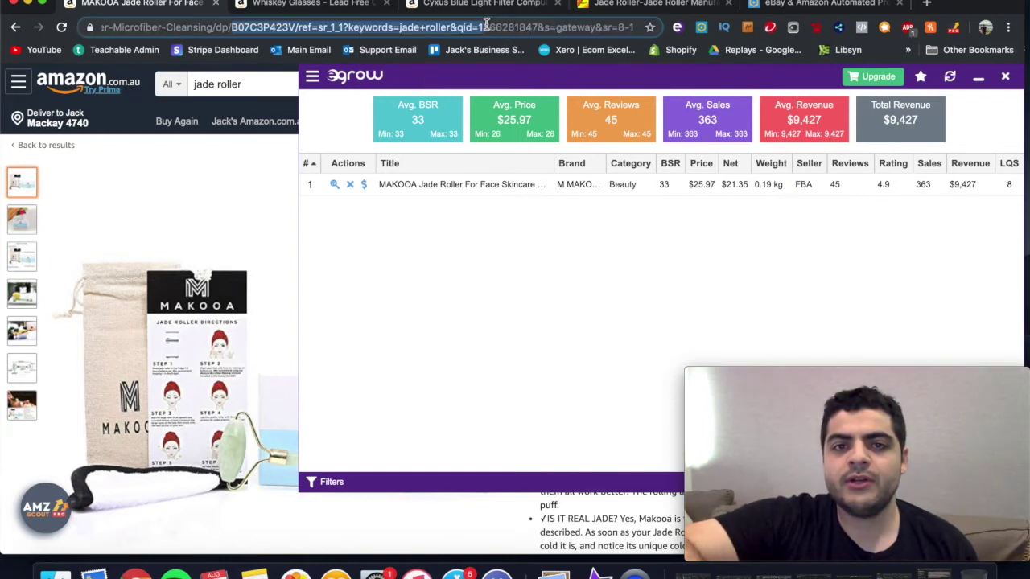
pyautogui.click(376, 27)
pyautogui.moveTo(382, 26); pyautogui.dragTo(447, 26)
pyautogui.hotkey('ctrl', 'c')
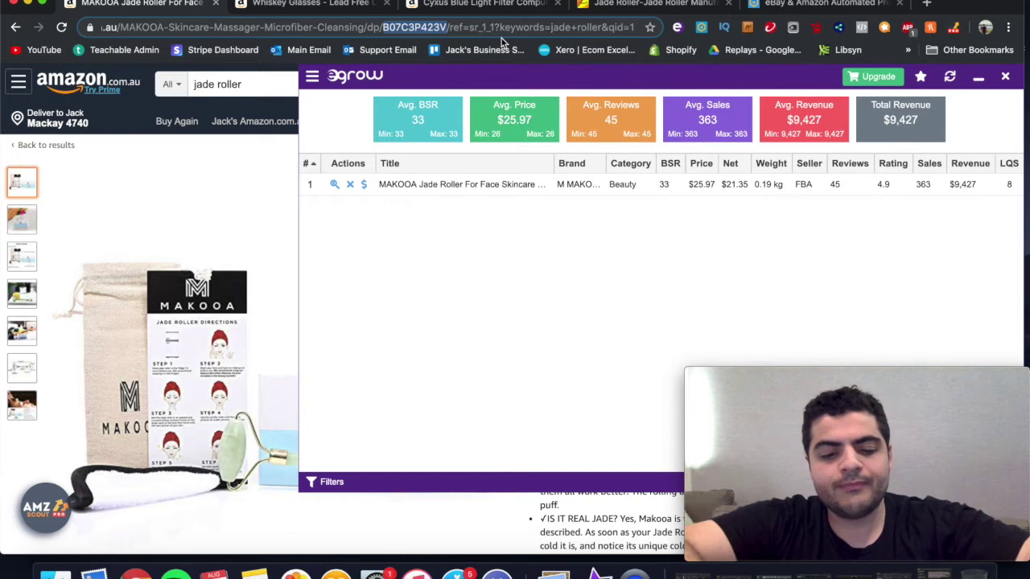
# Switch to Algopix, paste the ASIN B07C3P423V as the product identifier and set the purchase price to 7.50 USD
pyautogui.click(785, 5)
pyautogui.hotkey('ctrl', 'v')
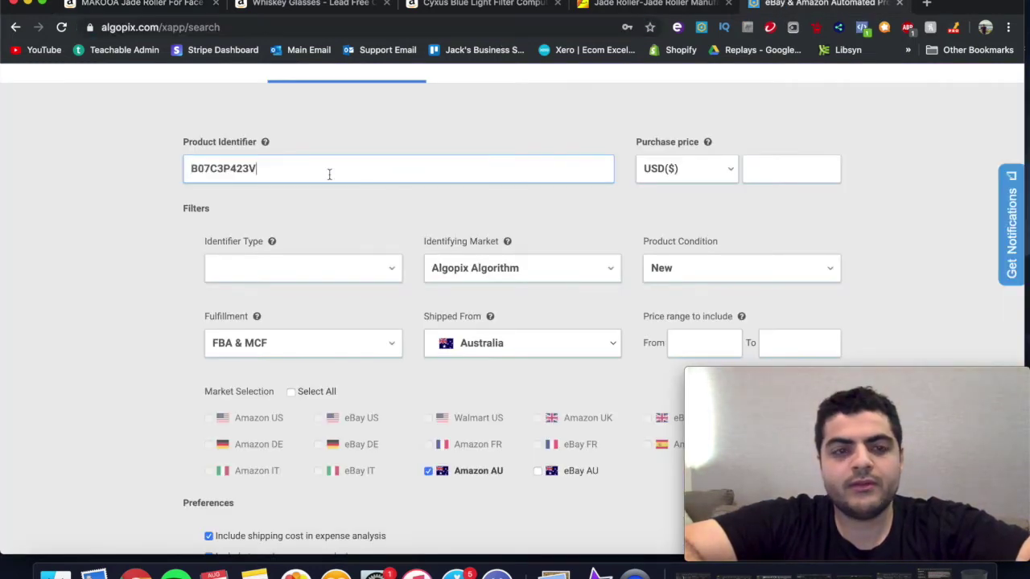
pyautogui.click(791, 173)
pyautogui.write('7.50')
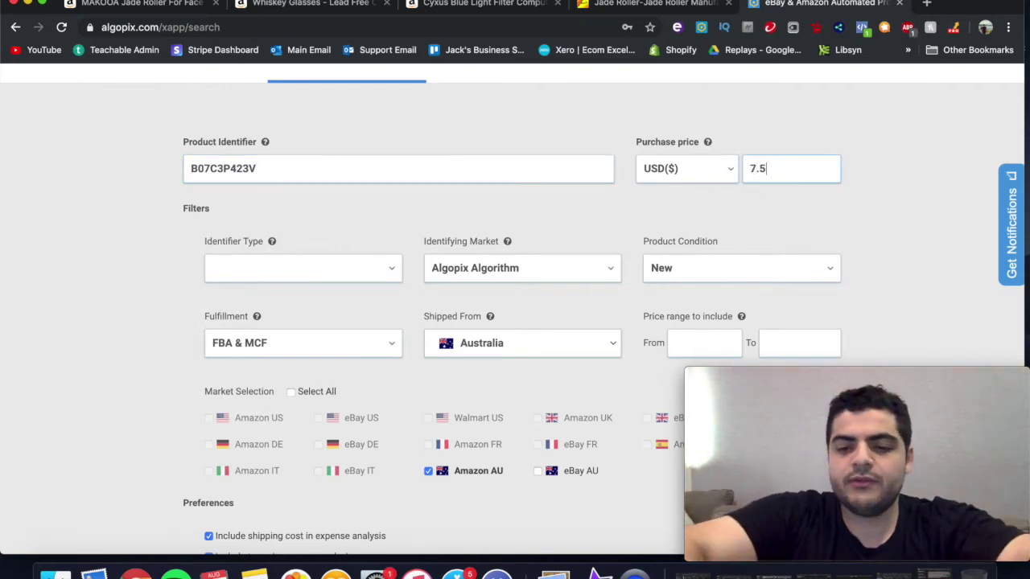
pyautogui.click(850, 197)
# Select FBA & MCF as the fulfillment method and Australia as the shipping origin
pyautogui.scroll(-2, 851, 202)
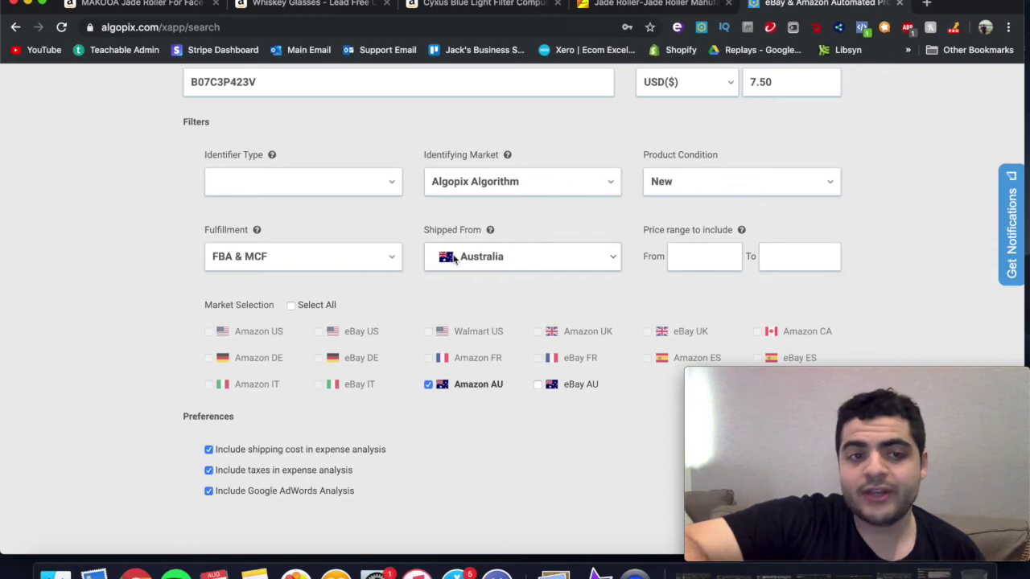
pyautogui.click(337, 257)
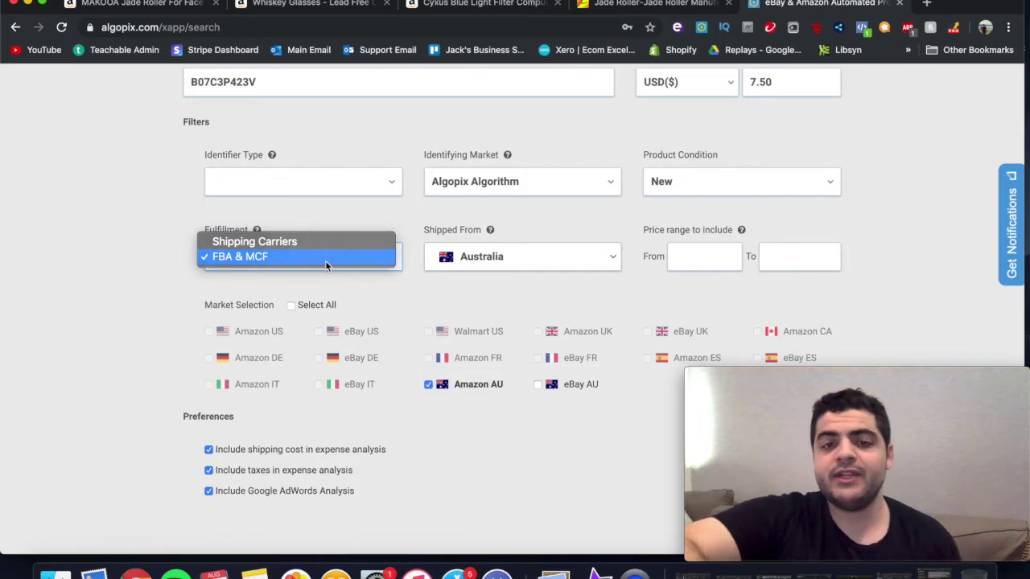
pyautogui.click(325, 260)
pyautogui.click(548, 258)
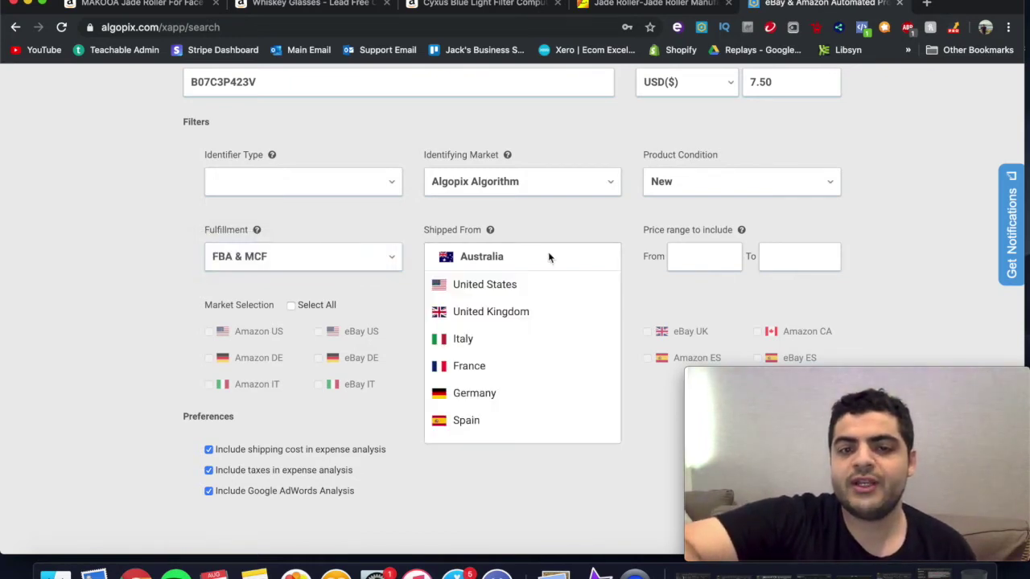
pyautogui.click(548, 257)
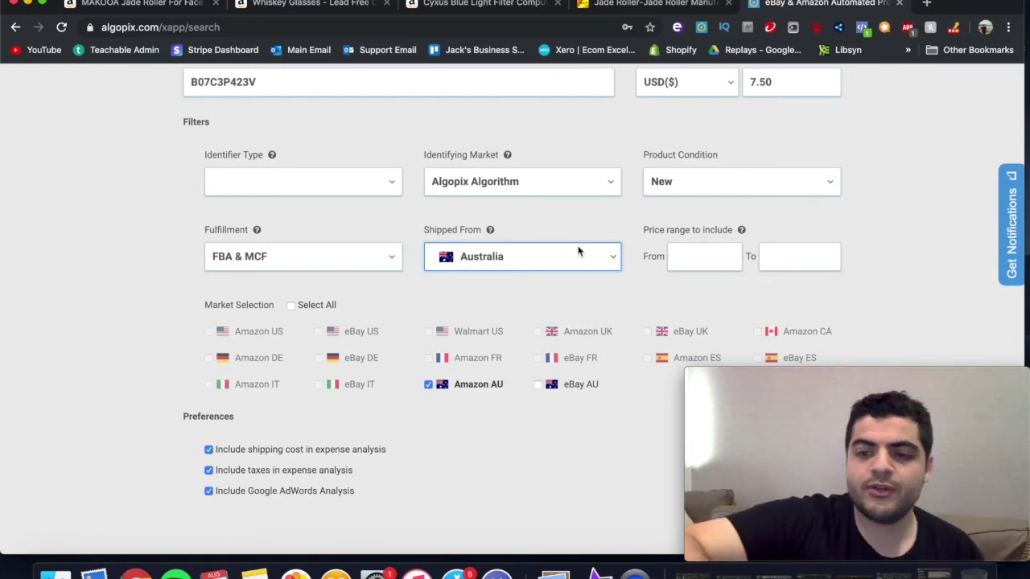
# Check the market selection and the shipping, tax and Google AdWords preferences of the product analysis
pyautogui.scroll(-1, 577, 252)
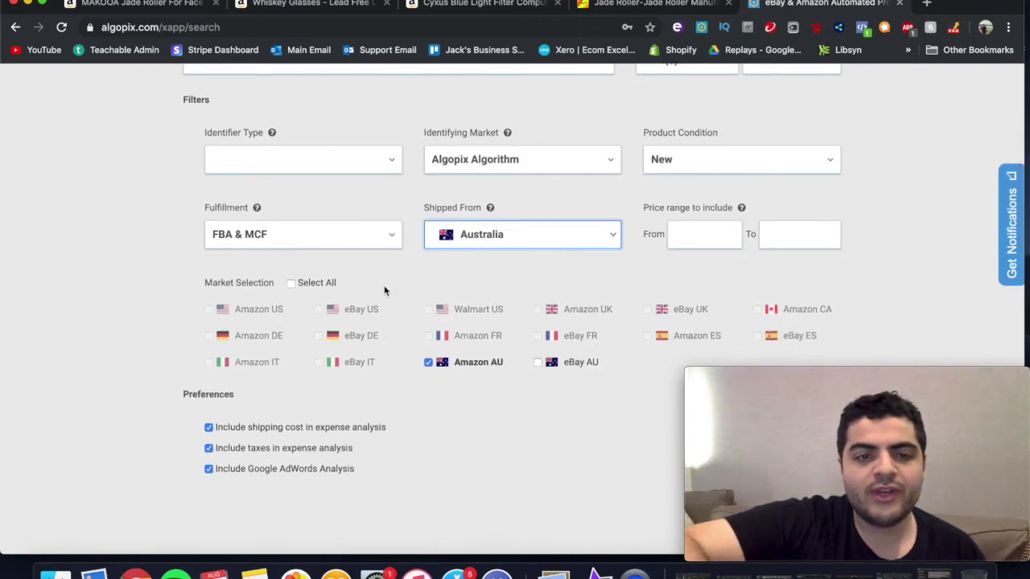
pyautogui.scroll(-2, 384, 285)
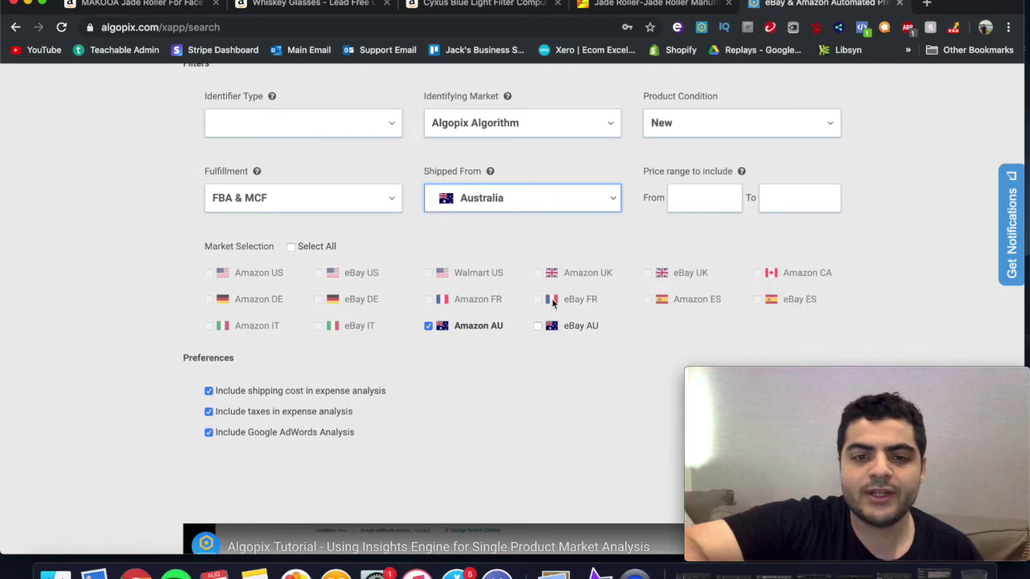
pyautogui.scroll(-3, 555, 218)
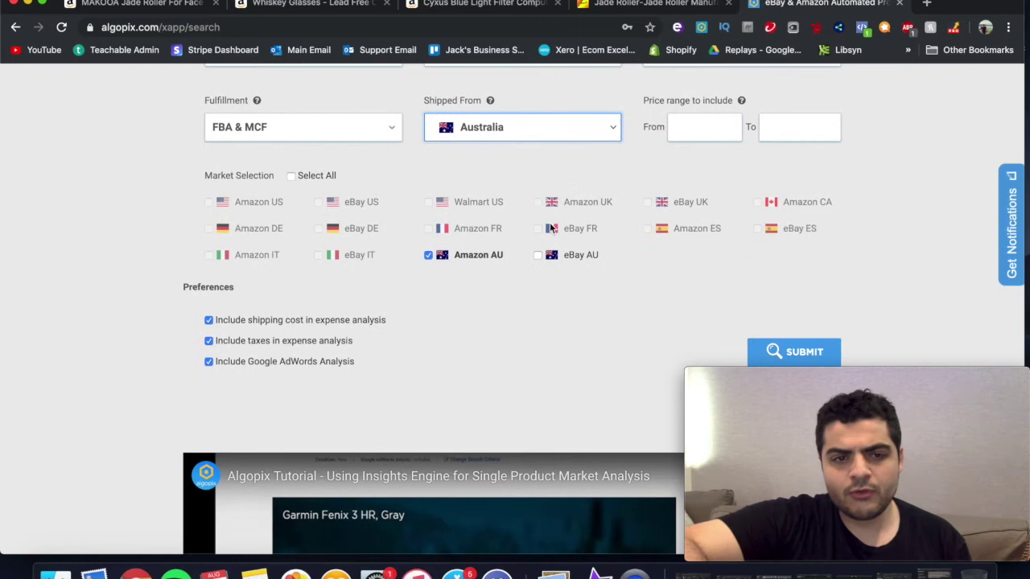
pyautogui.scroll(5, 550, 225)
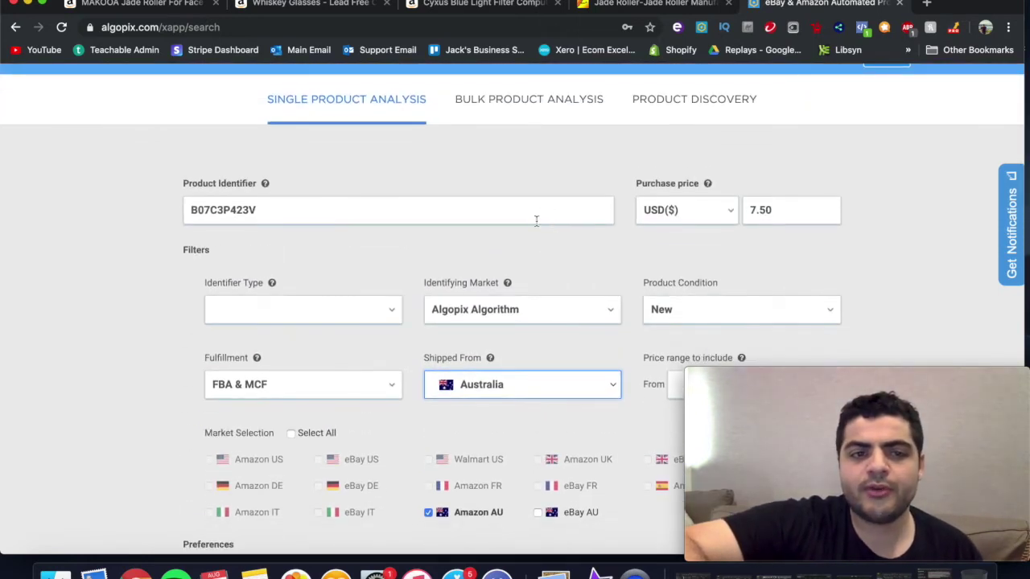
pyautogui.scroll(-1, 537, 226)
pyautogui.scroll(-5, 446, 166)
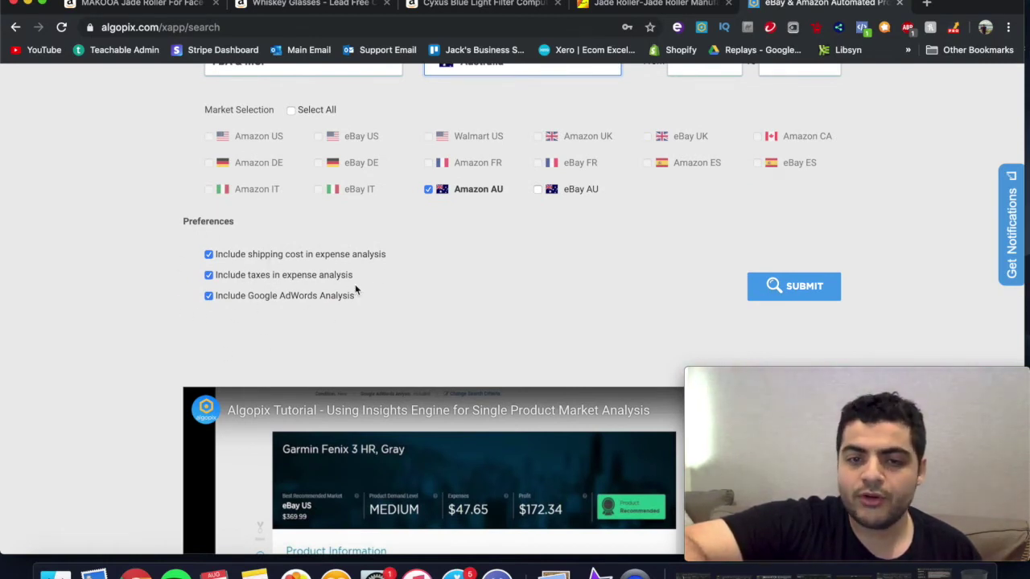
# Submit the product analysis and review the jade roller's profit summary, product information and expenses breakdown for Amazon AU
pyautogui.click(770, 292)
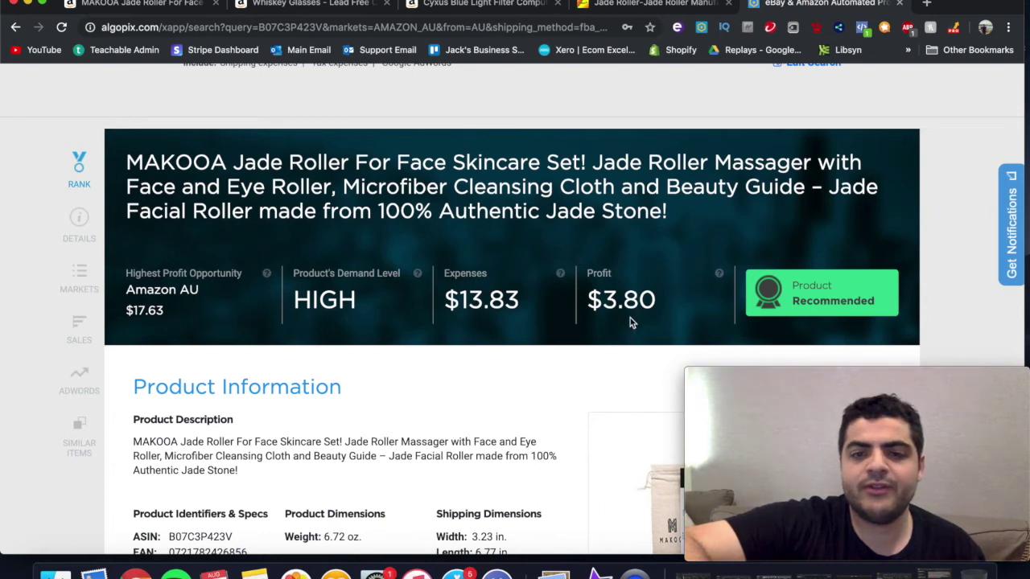
pyautogui.scroll(-4, 661, 249)
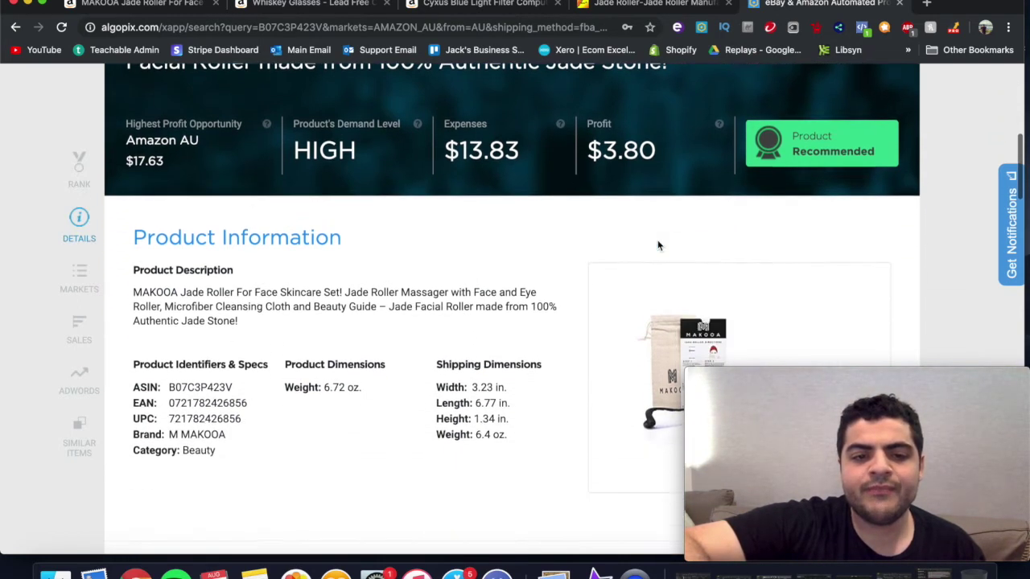
pyautogui.scroll(-2, 573, 295)
pyautogui.scroll(-5, 550, 229)
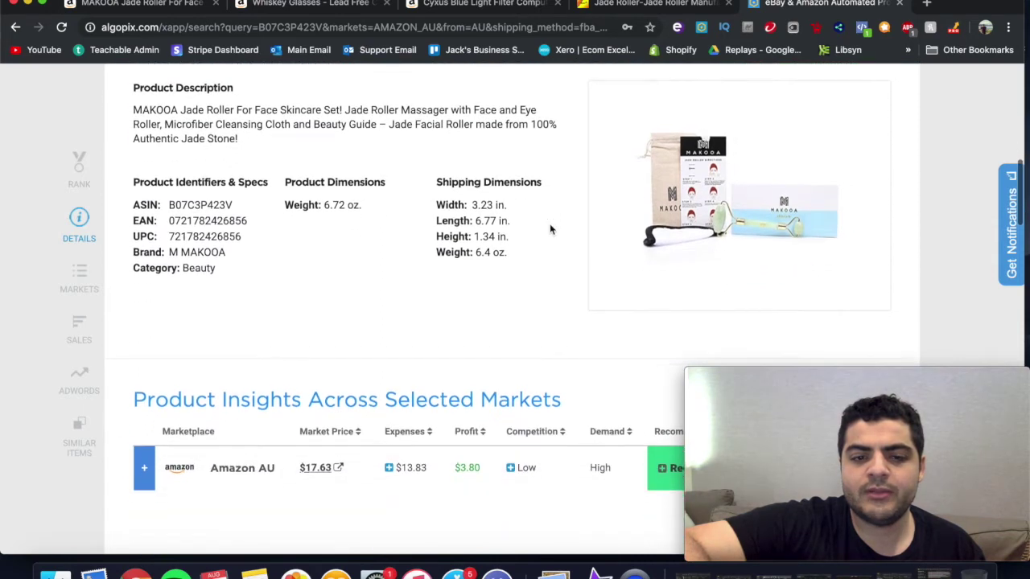
pyautogui.scroll(-2, 683, 191)
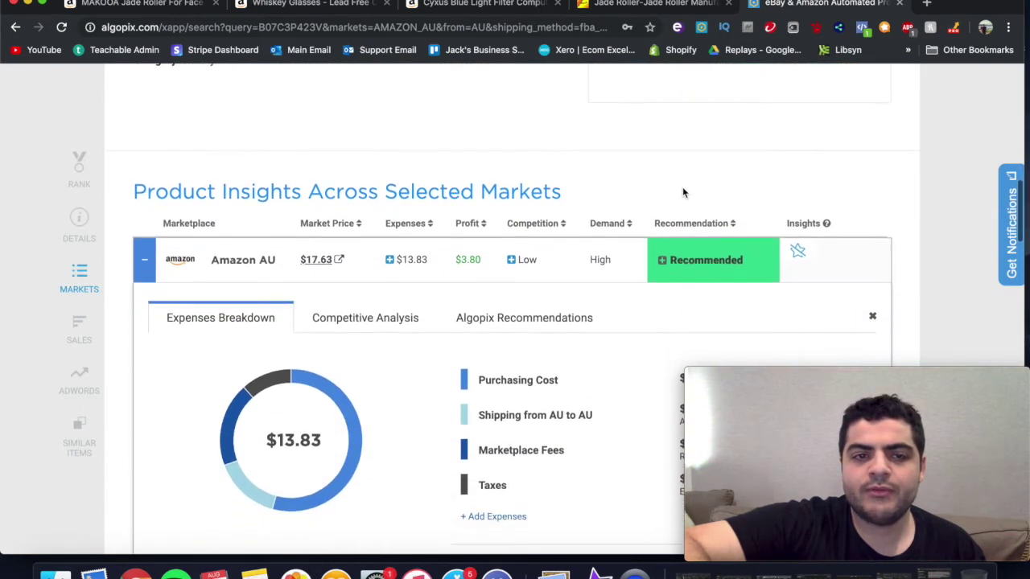
pyautogui.scroll(-2, 682, 191)
pyautogui.scroll(-2, 682, 193)
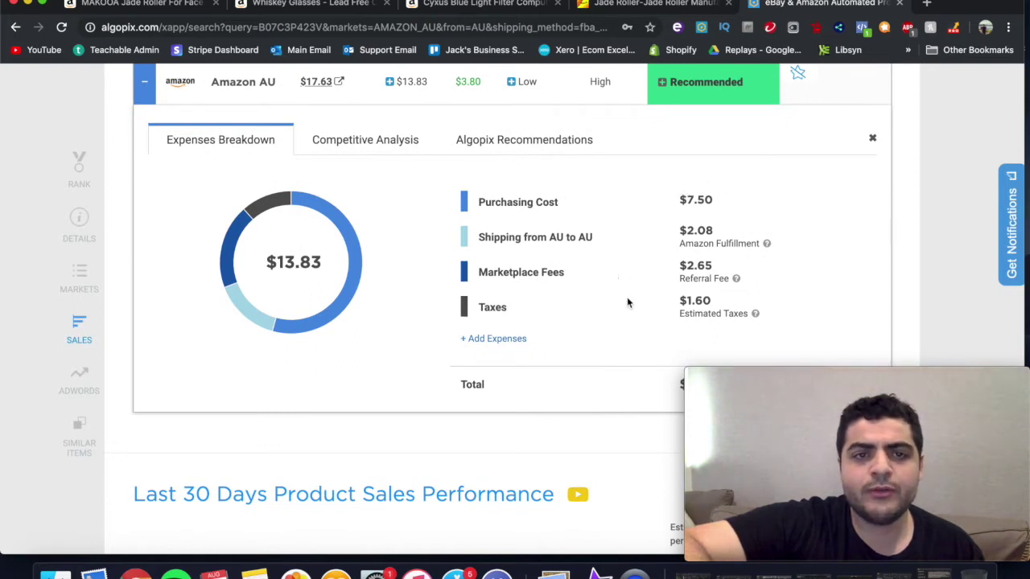
pyautogui.scroll(2, 628, 302)
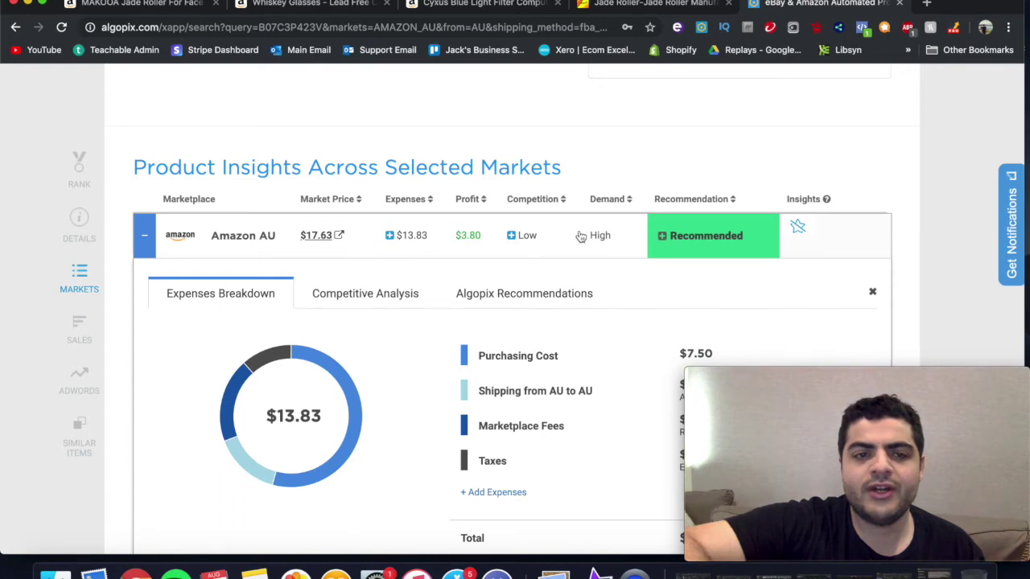
pyautogui.scroll(7, 581, 237)
# Examine the jade roller's estimated monthly unit sales and revenues on Amazon AU in the last 30 days sales performance section
pyautogui.scroll(-8, 581, 236)
pyautogui.scroll(-10, 580, 237)
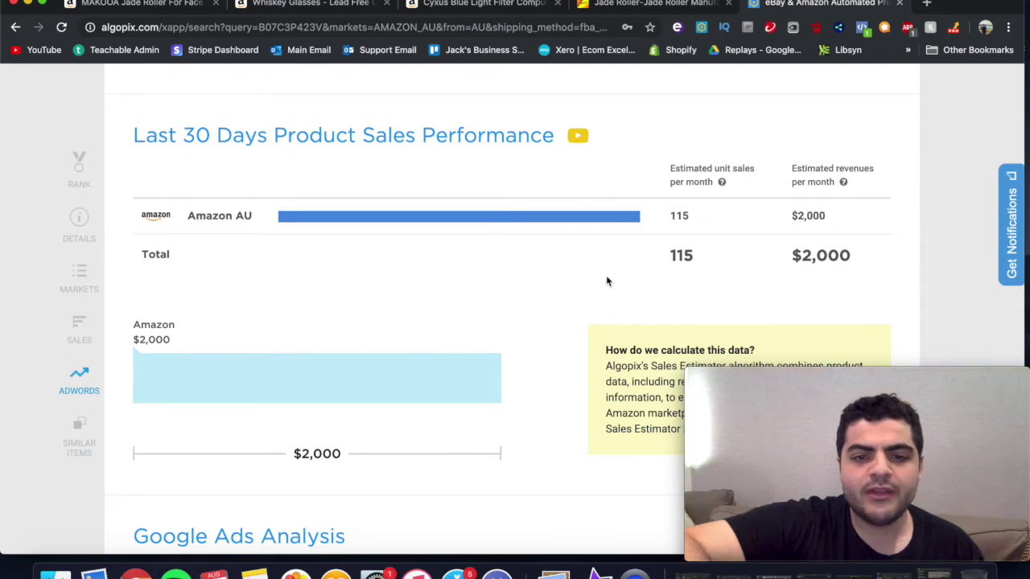
pyautogui.scroll(-1, 607, 281)
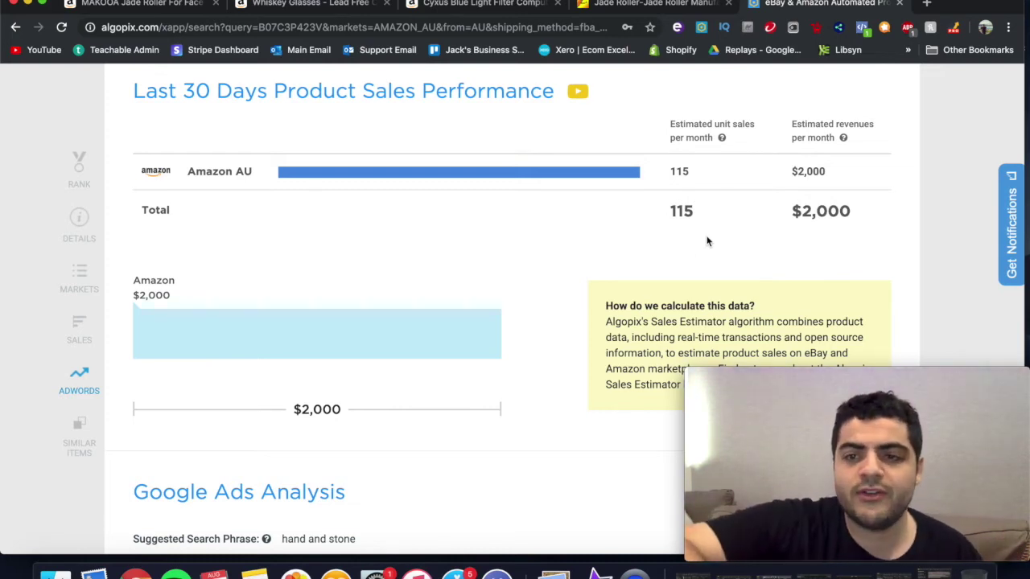
pyautogui.scroll(-1, 708, 240)
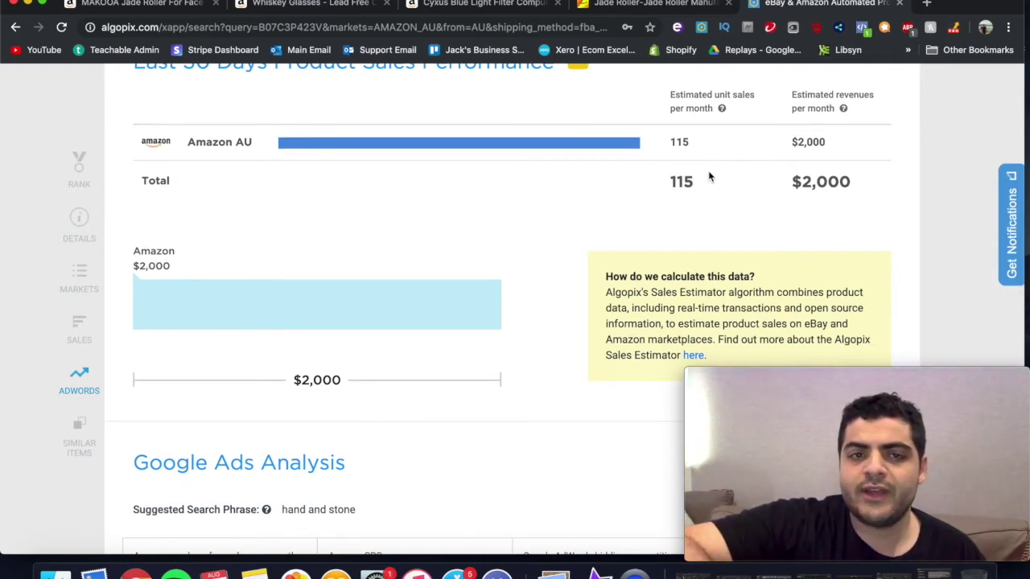
# Examine the Google Ads analysis for the suggested search phrase, including its search trend chart and geographic spread
pyautogui.scroll(-5, 584, 200)
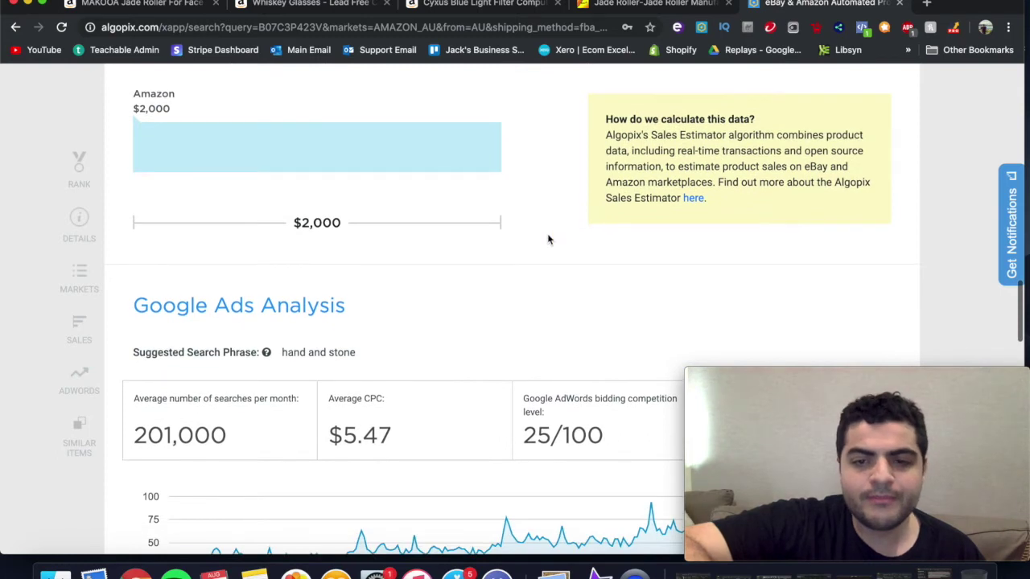
pyautogui.scroll(-5, 547, 239)
pyautogui.scroll(1, 548, 239)
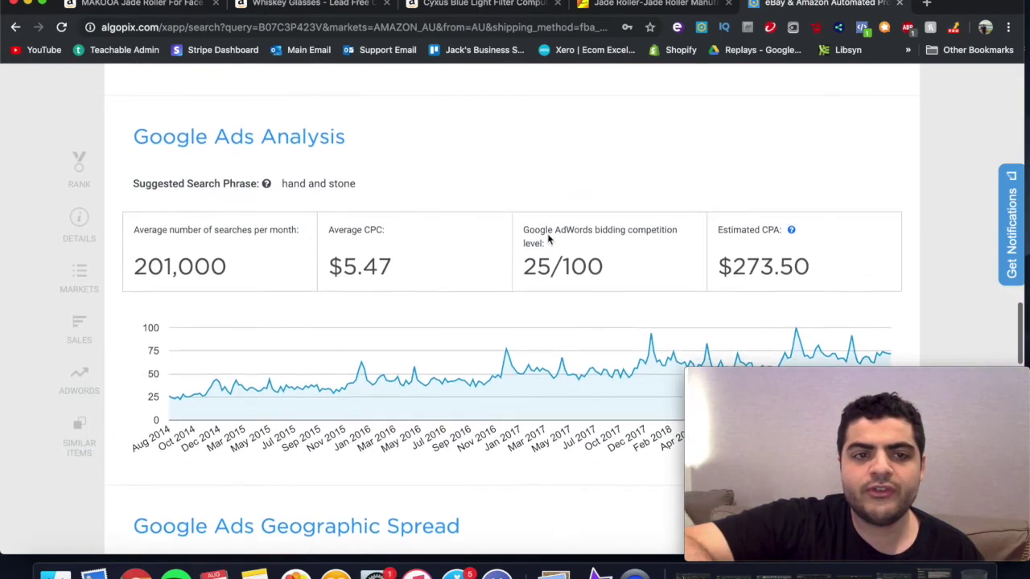
pyautogui.scroll(-1, 547, 239)
pyautogui.scroll(-1, 354, 256)
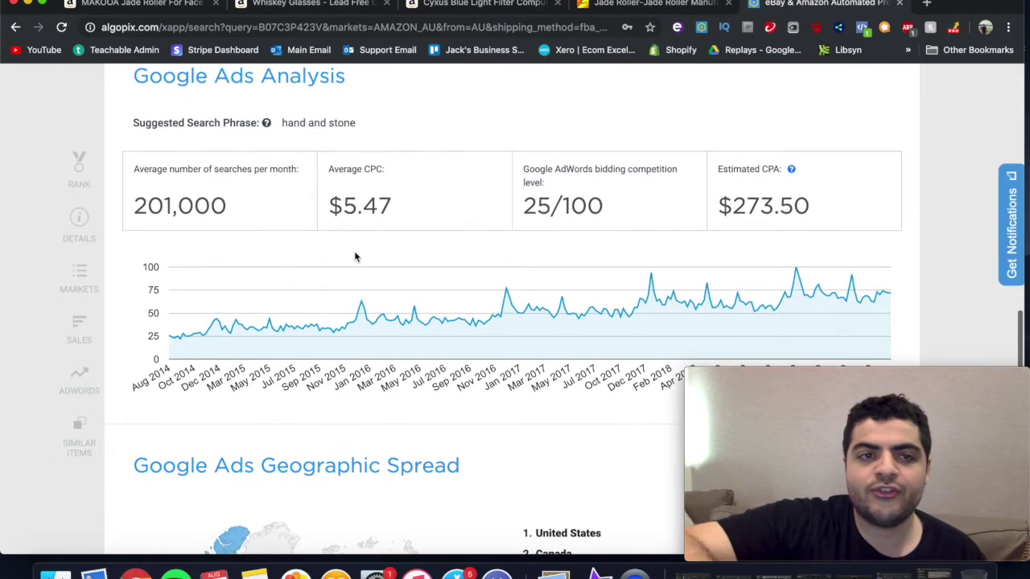
pyautogui.scroll(-1, 354, 256)
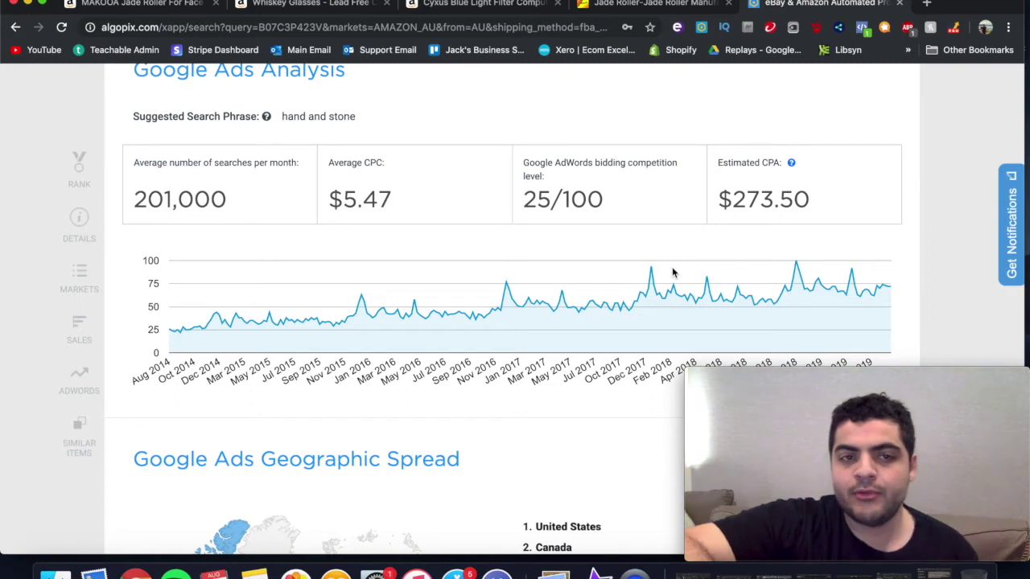
pyautogui.scroll(3, 673, 272)
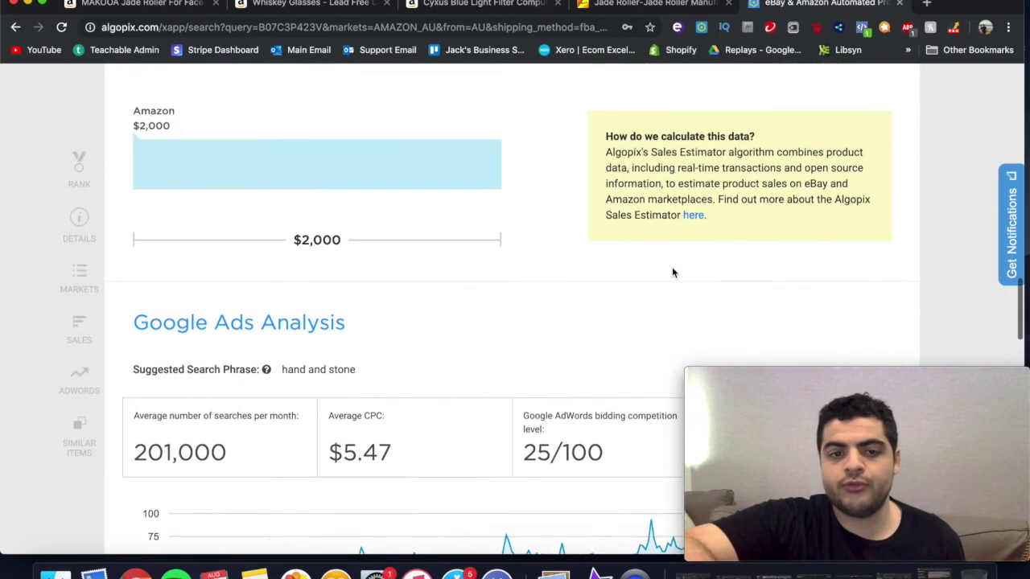
pyautogui.scroll(-8, 673, 272)
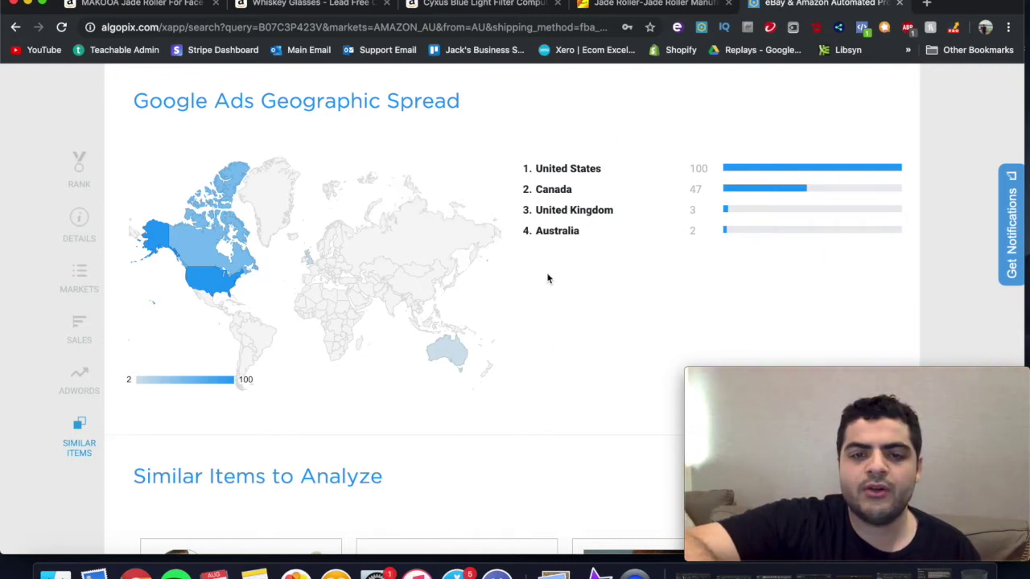
pyautogui.scroll(2, 547, 278)
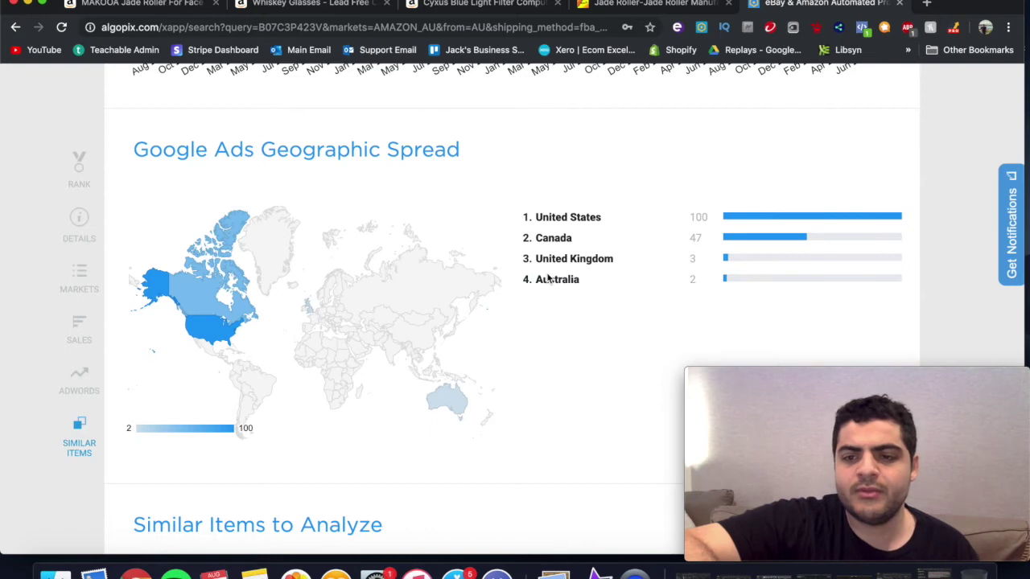
pyautogui.scroll(5, 547, 278)
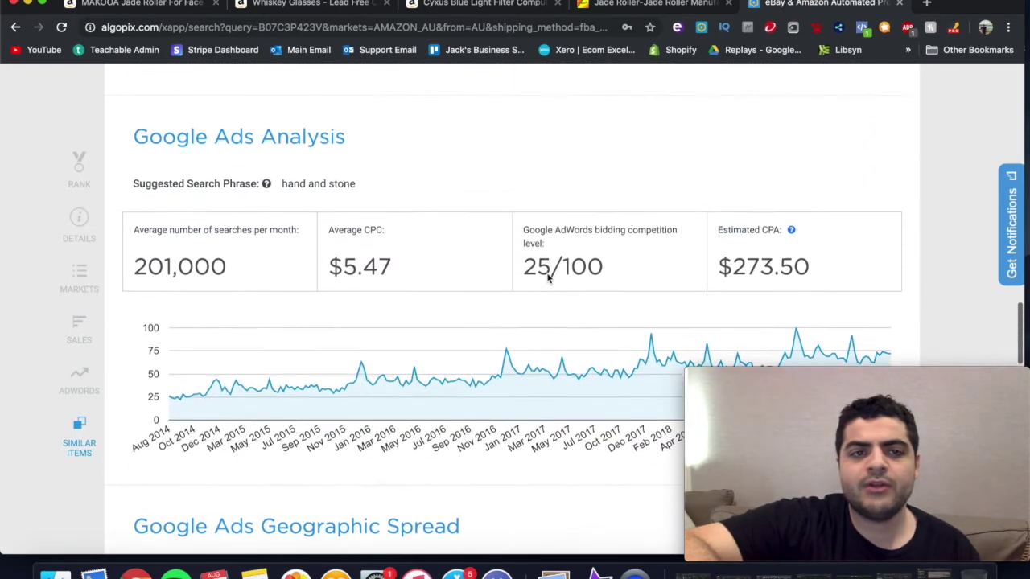
pyautogui.scroll(-1, 547, 279)
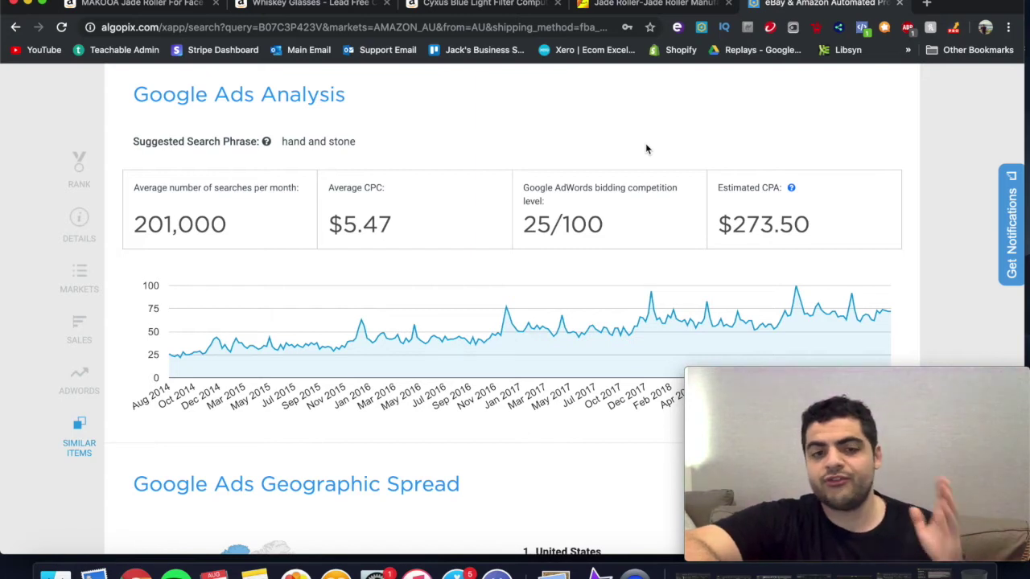
# Compare Algopix's estimated monthly sales and revenue with the Egrow figures on the MAKOOA jade roller's Amazon page
pyautogui.scroll(1, 645, 149)
pyautogui.scroll(10, 645, 149)
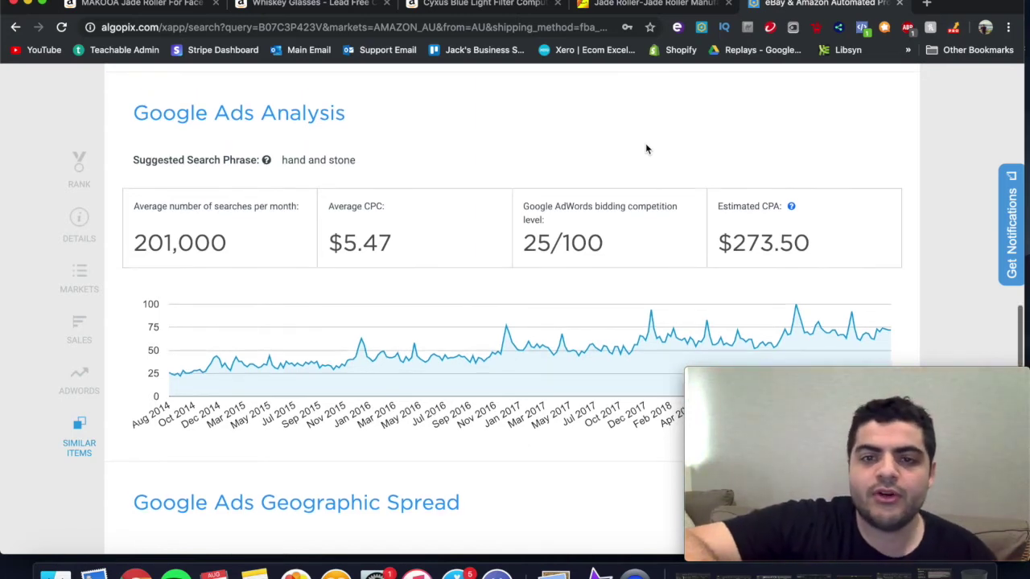
pyautogui.scroll(-2, 645, 149)
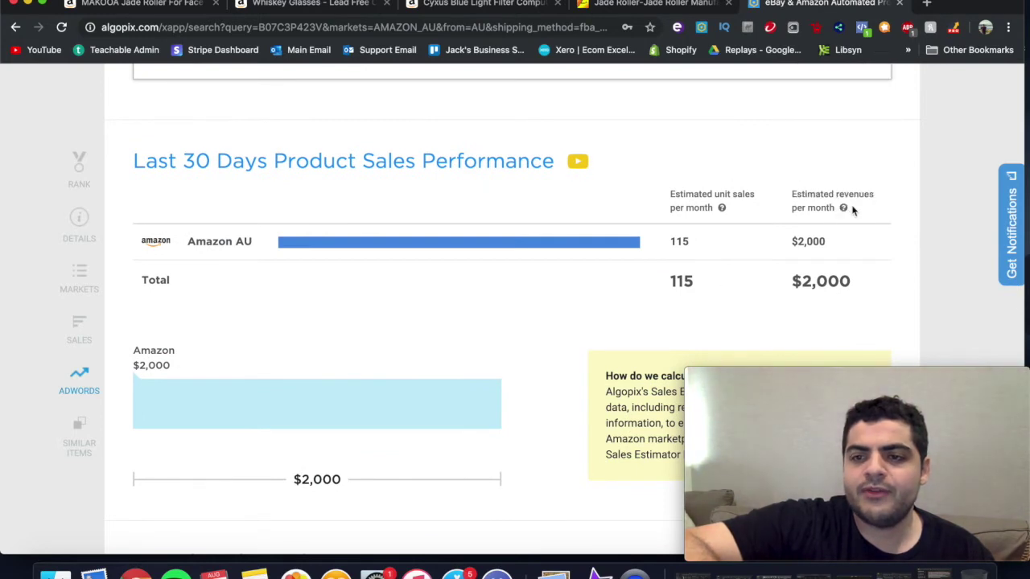
pyautogui.scroll(2, 842, 208)
pyautogui.moveTo(845, 299)
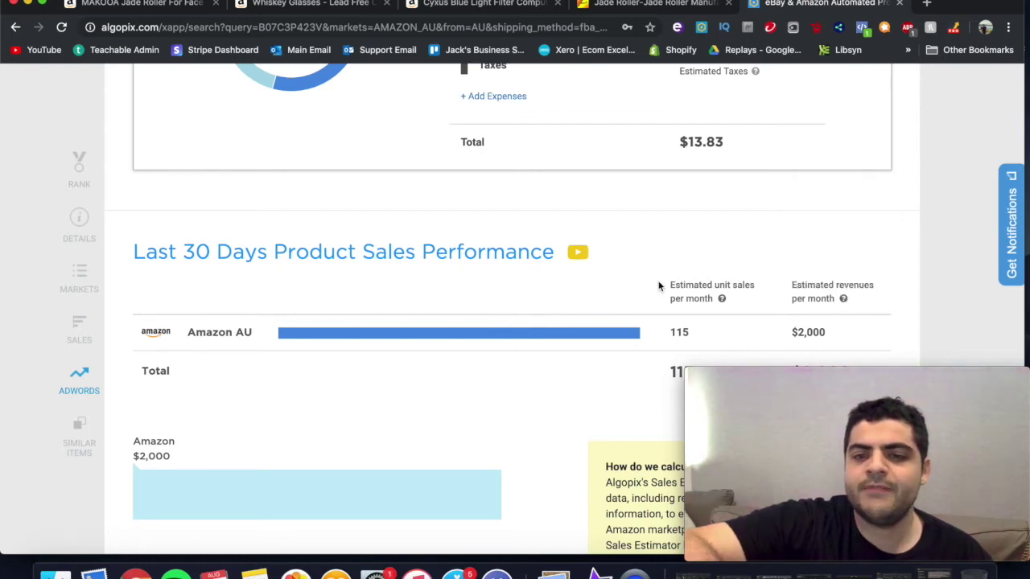
pyautogui.click(95, 4)
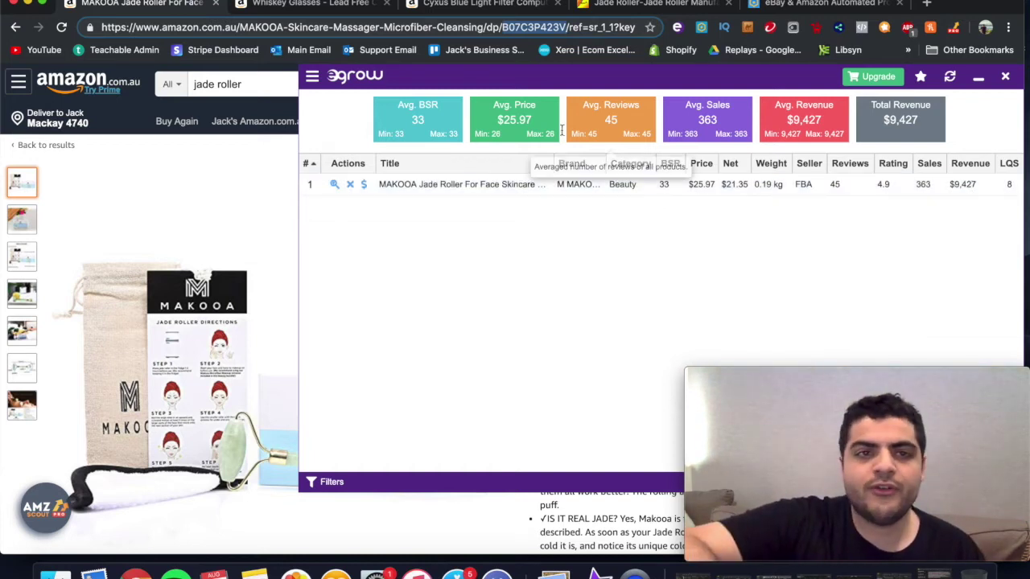
# Open the whiskey glasses' Amazon product page and copy the ASIN B07B4RXGF7 from its address
pyautogui.click(308, 11)
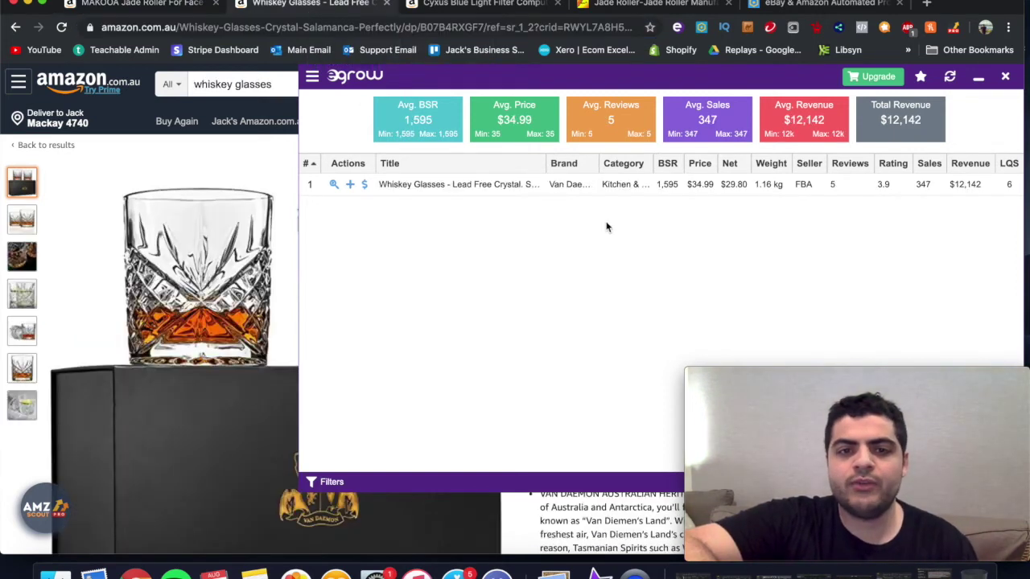
pyautogui.moveTo(404, 188)
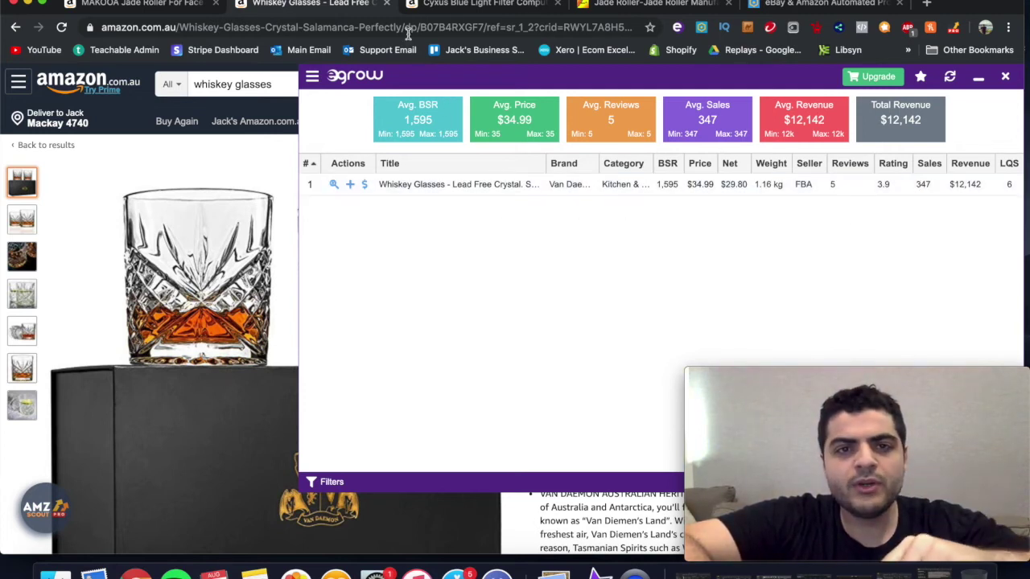
pyautogui.moveTo(420, 26); pyautogui.dragTo(481, 26)
pyautogui.press('super+c')
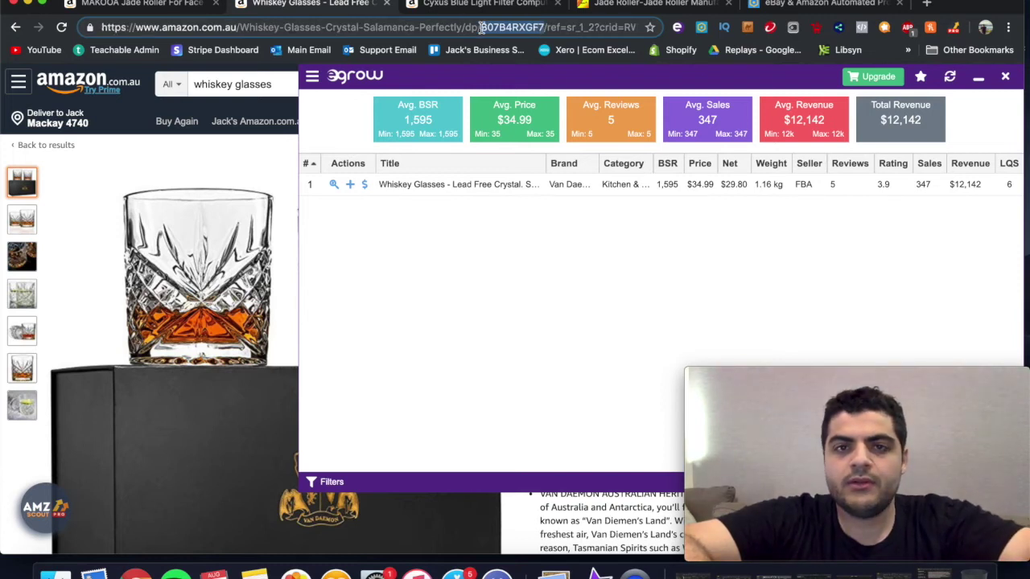
# Switch to Alibaba and replace the jade roller query with a product search for "whiskey glasses"
pyautogui.click(633, 9)
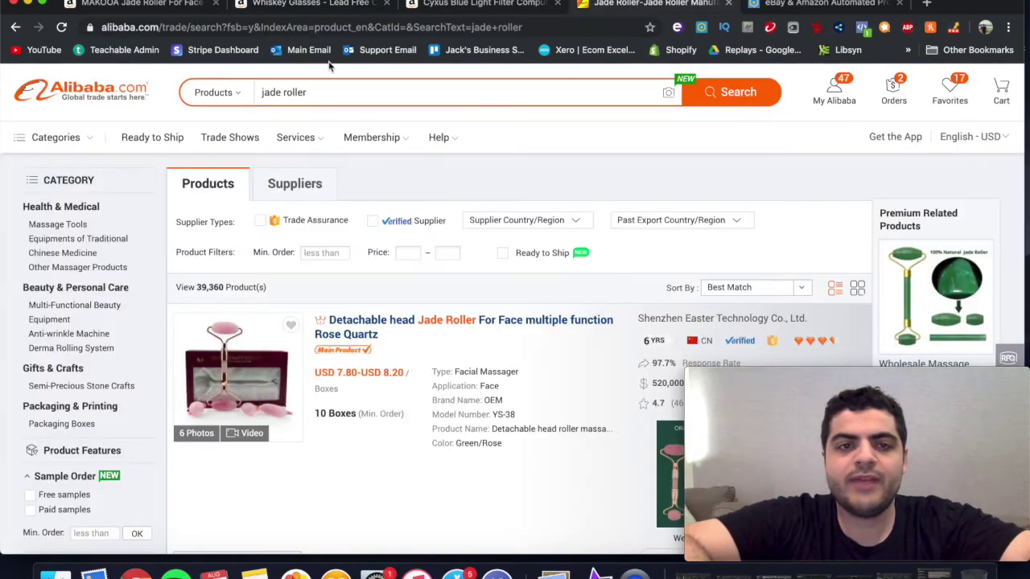
pyautogui.tripleClick(321, 92)
pyautogui.write('whis')
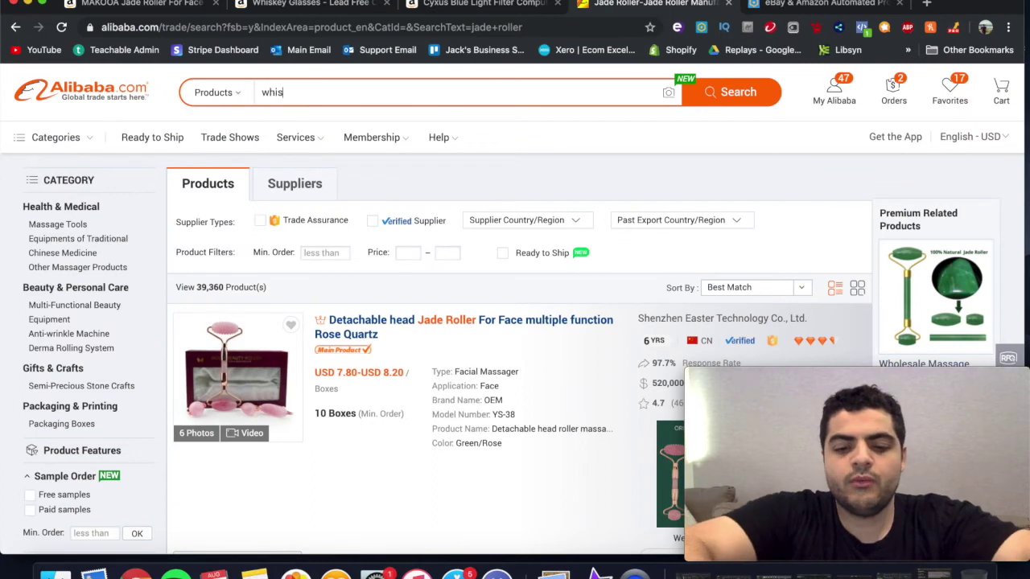
pyautogui.write('key glass')
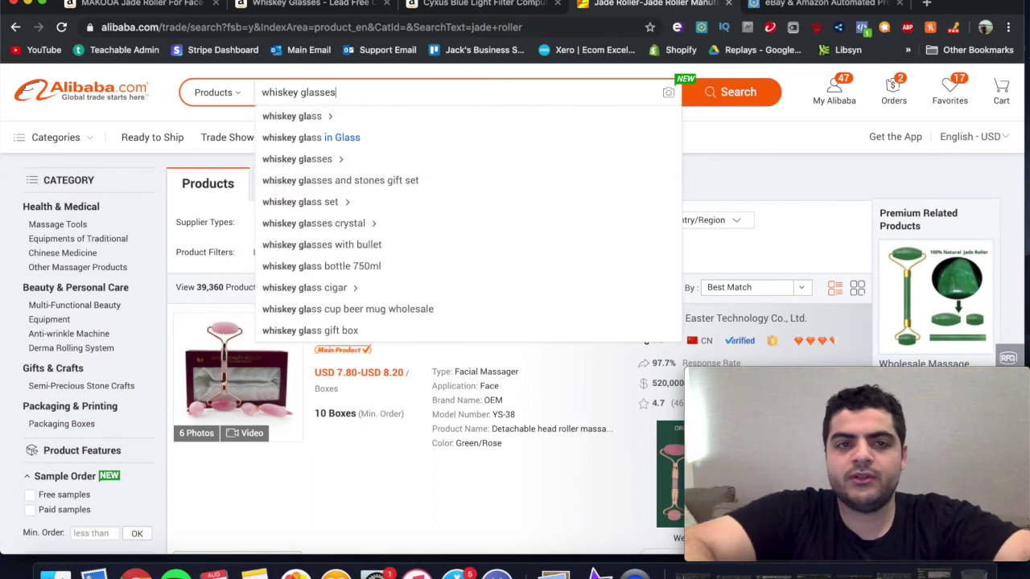
pyautogui.write('es')
pyautogui.press('Return')
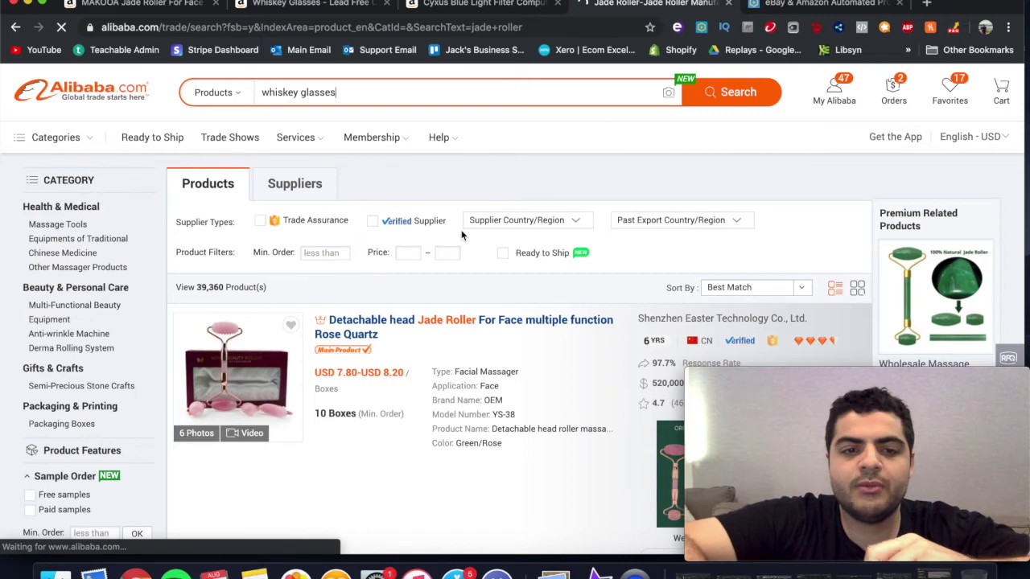
# Examine the supplier prices and minimum orders in Alibaba's whiskey glasses search results
pyautogui.scroll(-3, 396, 238)
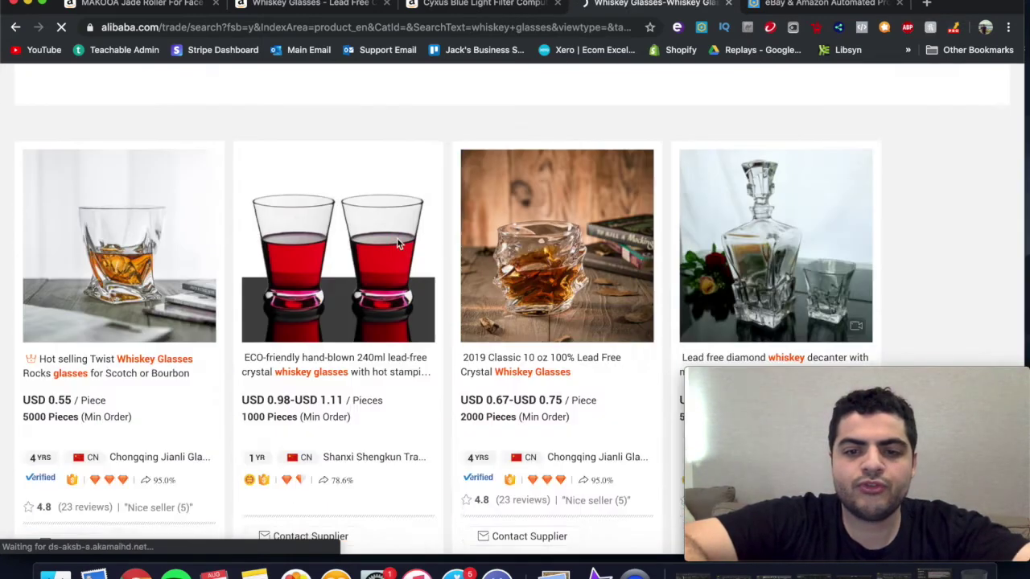
pyautogui.scroll(-8, 396, 237)
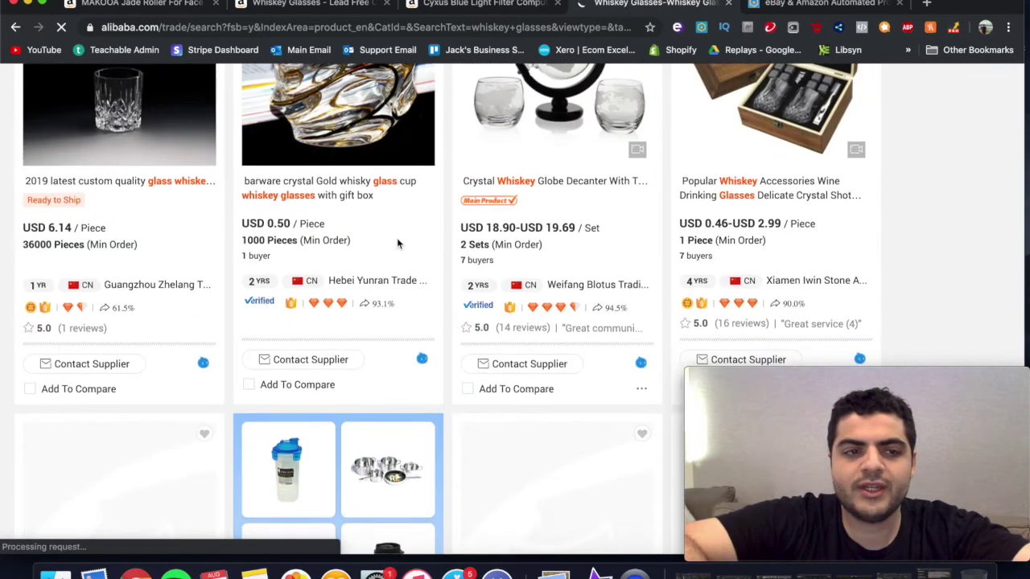
pyautogui.scroll(-5, 396, 239)
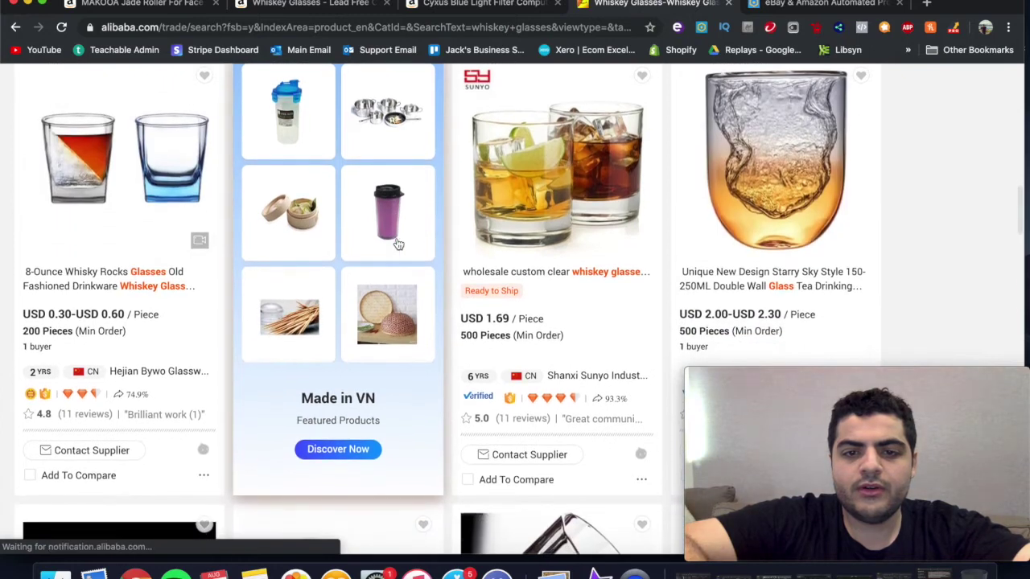
pyautogui.scroll(-5, 515, 276)
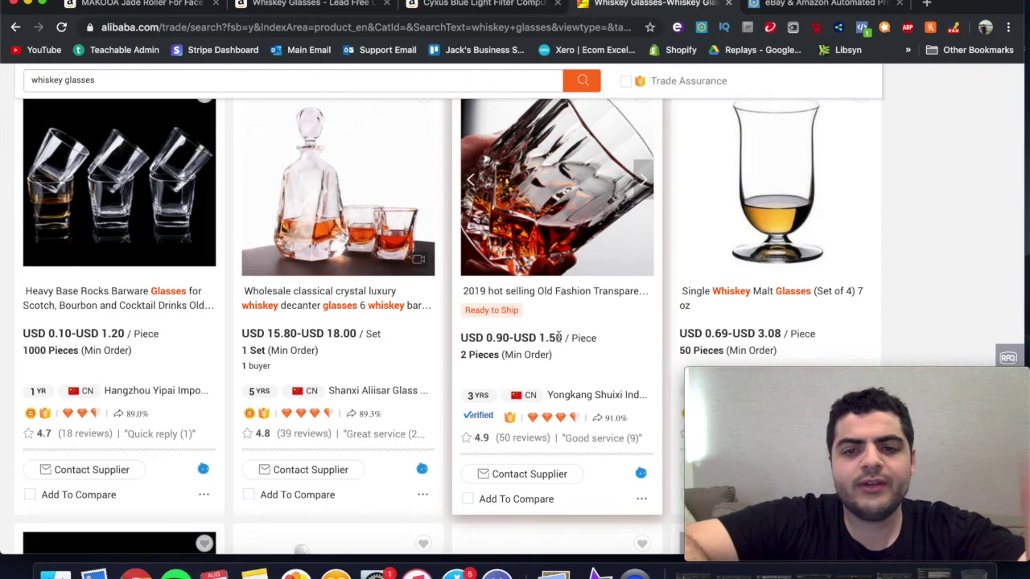
pyautogui.scroll(-5, 559, 336)
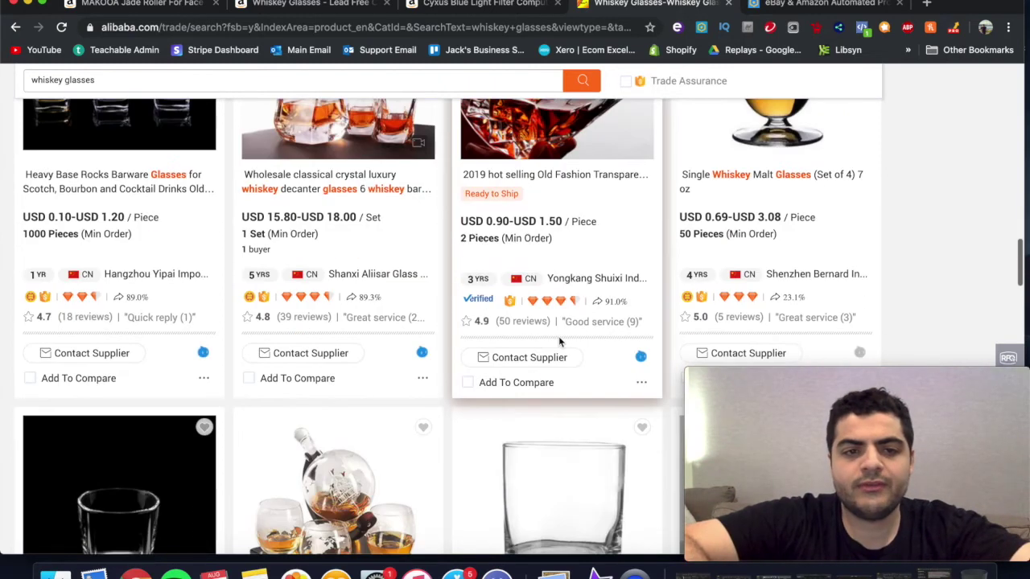
pyautogui.scroll(-1, 561, 341)
pyautogui.scroll(-4, 561, 342)
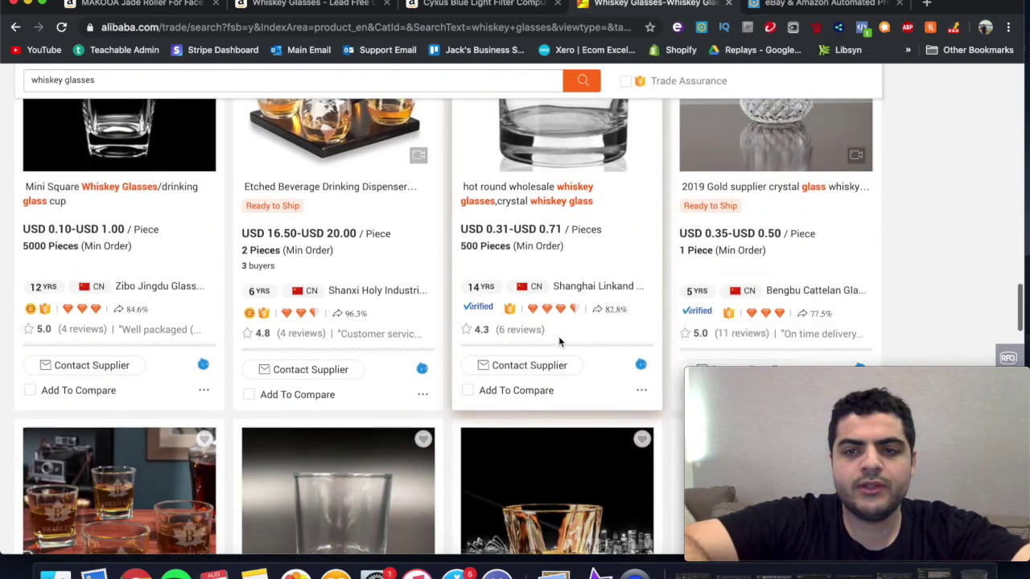
pyautogui.scroll(-2, 561, 342)
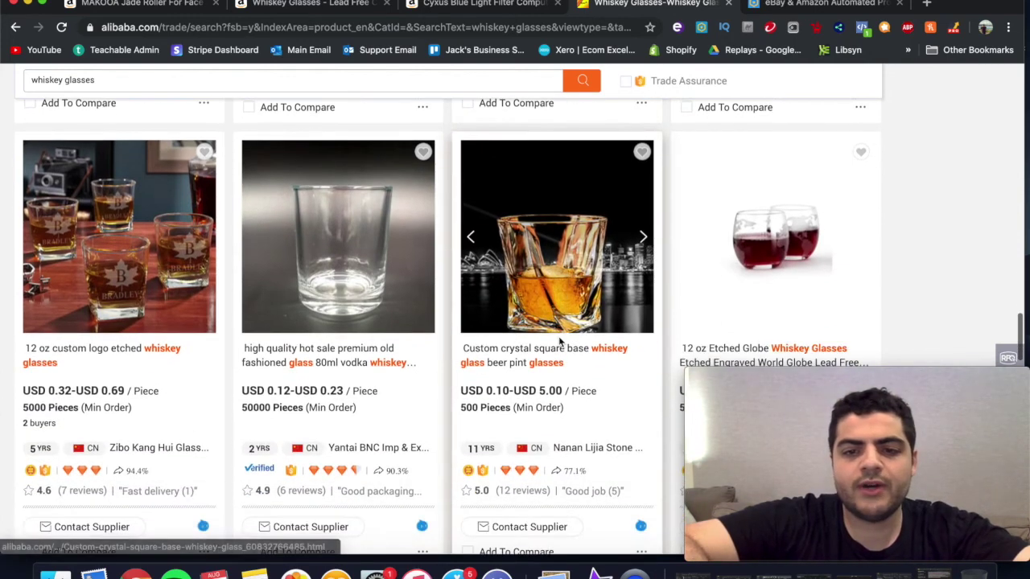
pyautogui.scroll(10, 560, 342)
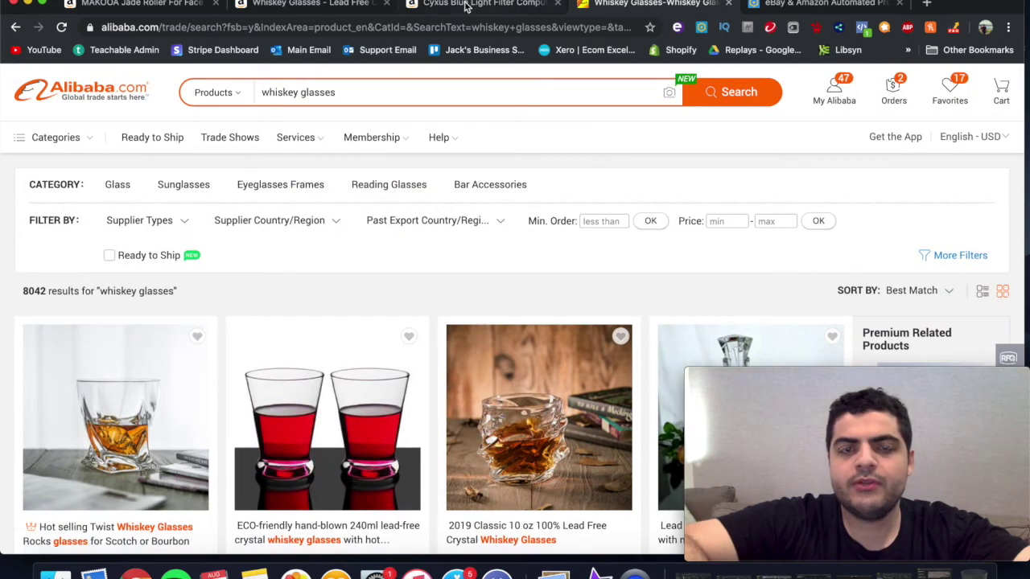
# Switch to Algopix and set the single product analysis purchase price to 3.50 USD
pyautogui.click(466, 6)
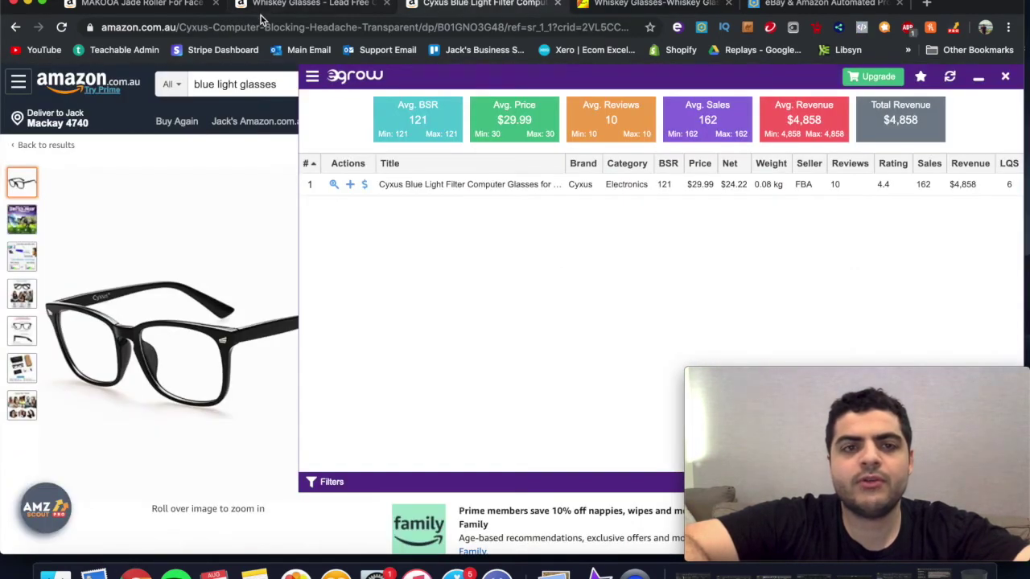
pyautogui.click(260, 12)
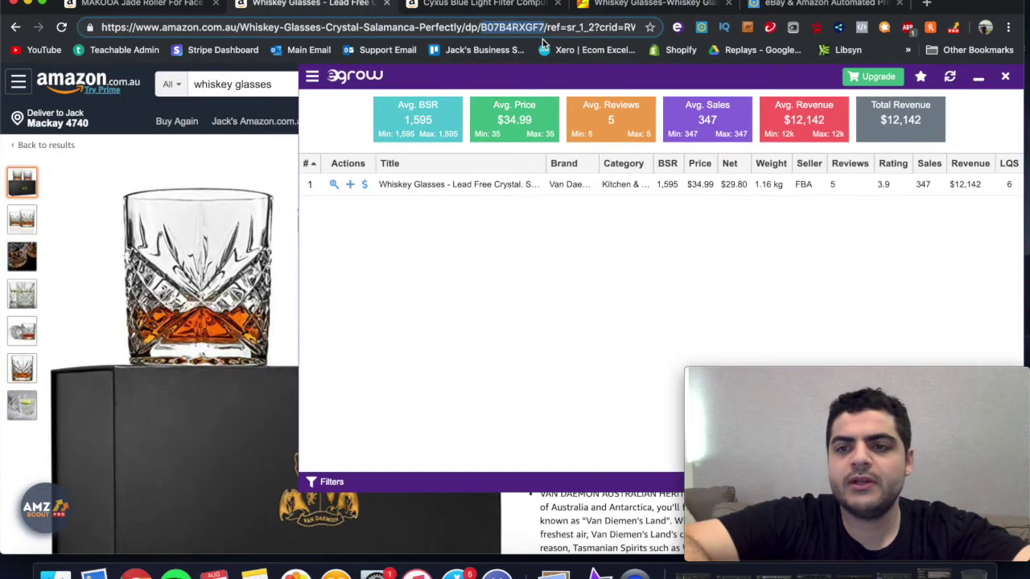
pyautogui.click(793, 5)
pyautogui.scroll(-1, 441, 324)
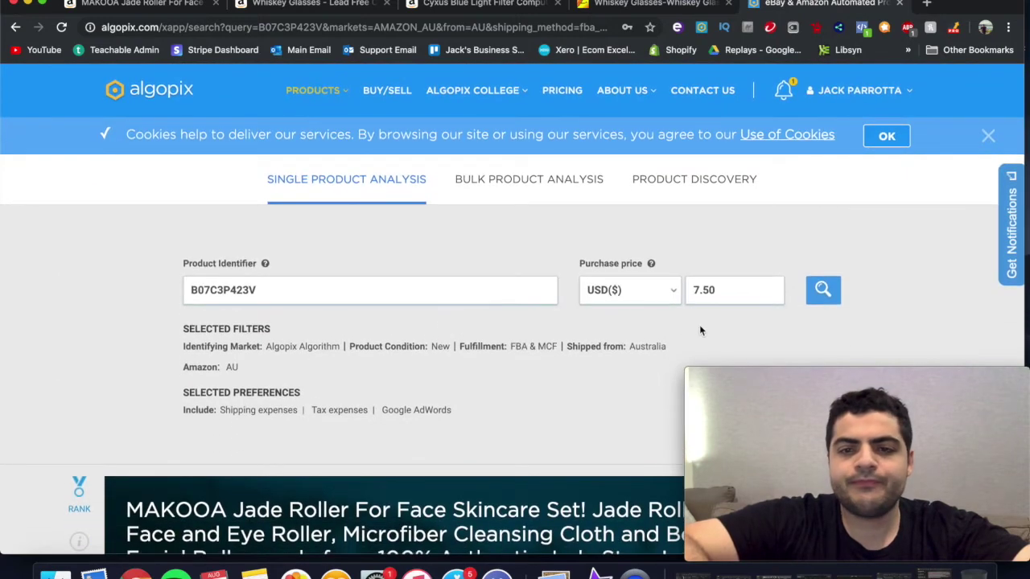
pyautogui.doubleClick(739, 288)
pyautogui.write('3')
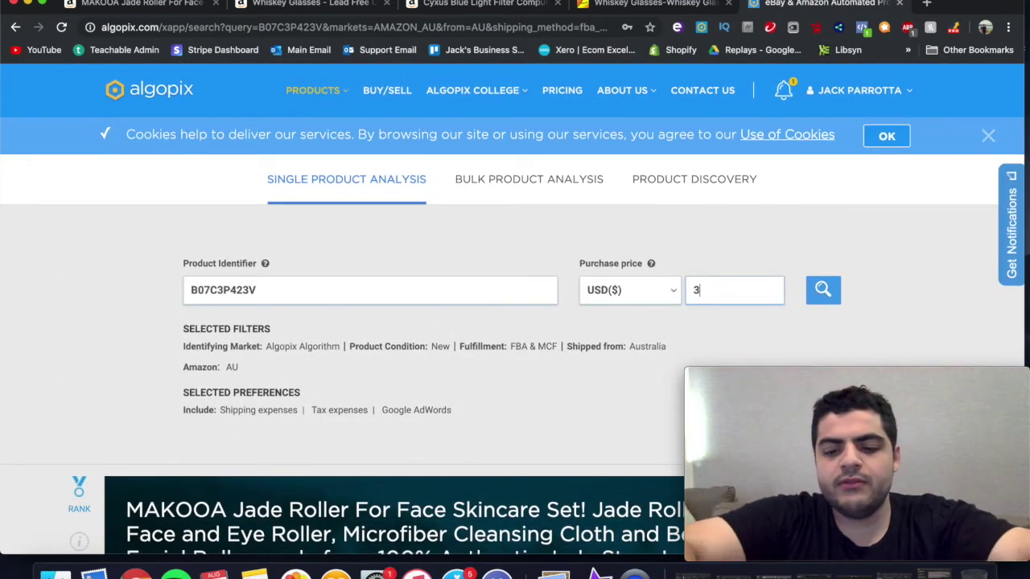
pyautogui.write('.50')
# Replace the product identifier with the copied ASIN B07B4RXGF7 and run the product analysis
pyautogui.click(356, 290)
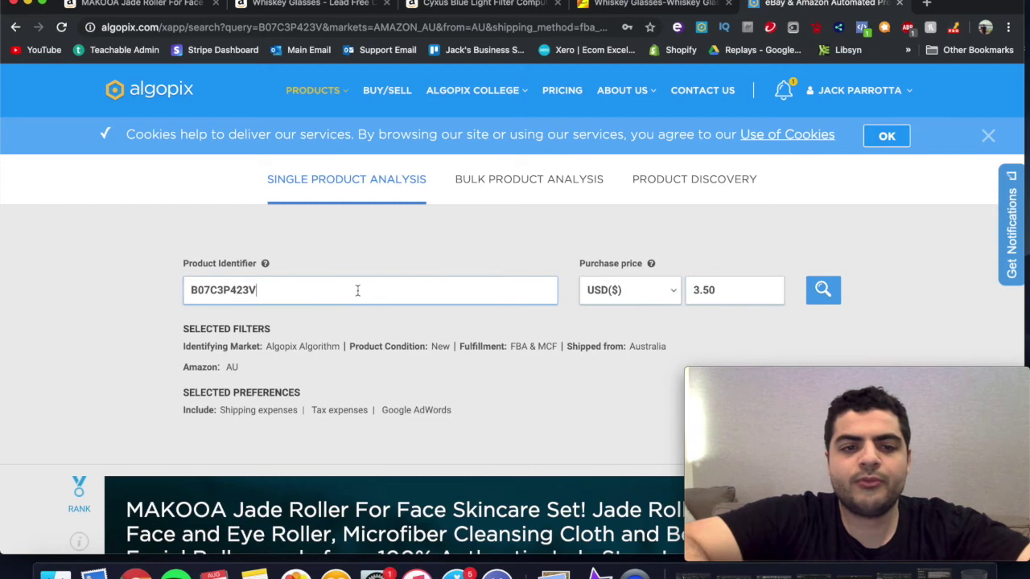
pyautogui.moveTo(357, 290); pyautogui.dragTo(139, 296)
pyautogui.press('super+v')
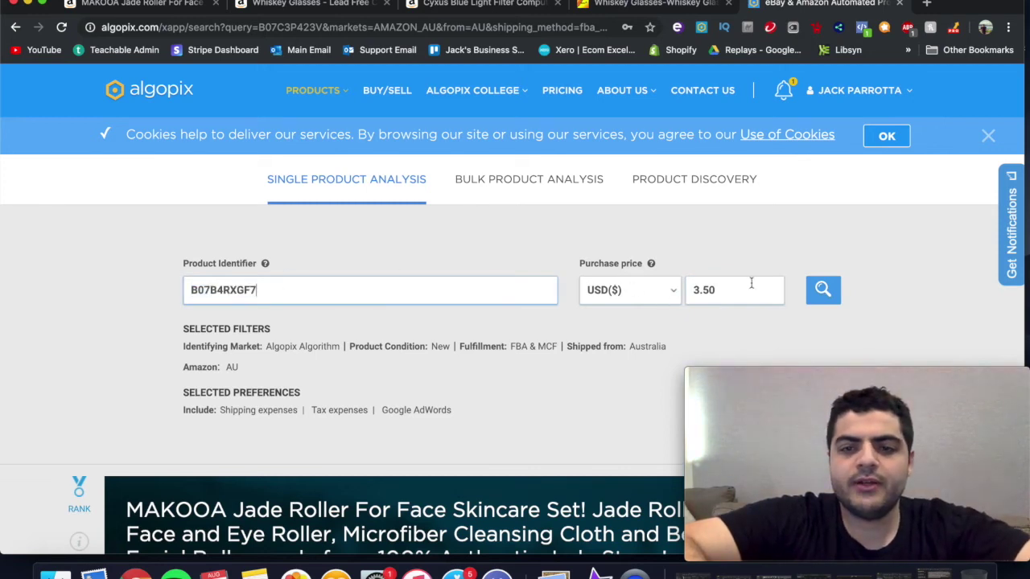
pyautogui.scroll(-2, 595, 295)
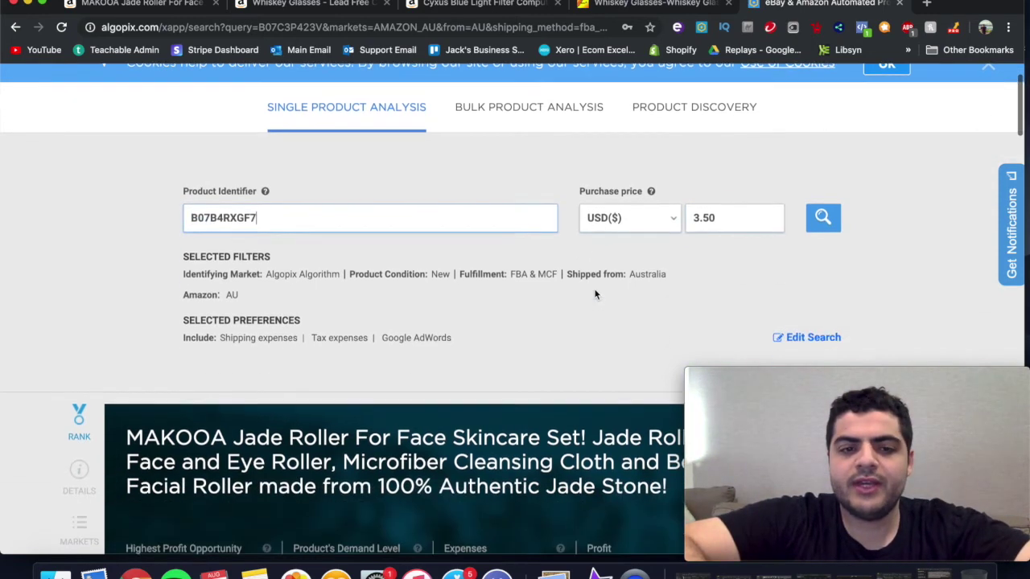
pyautogui.click(822, 219)
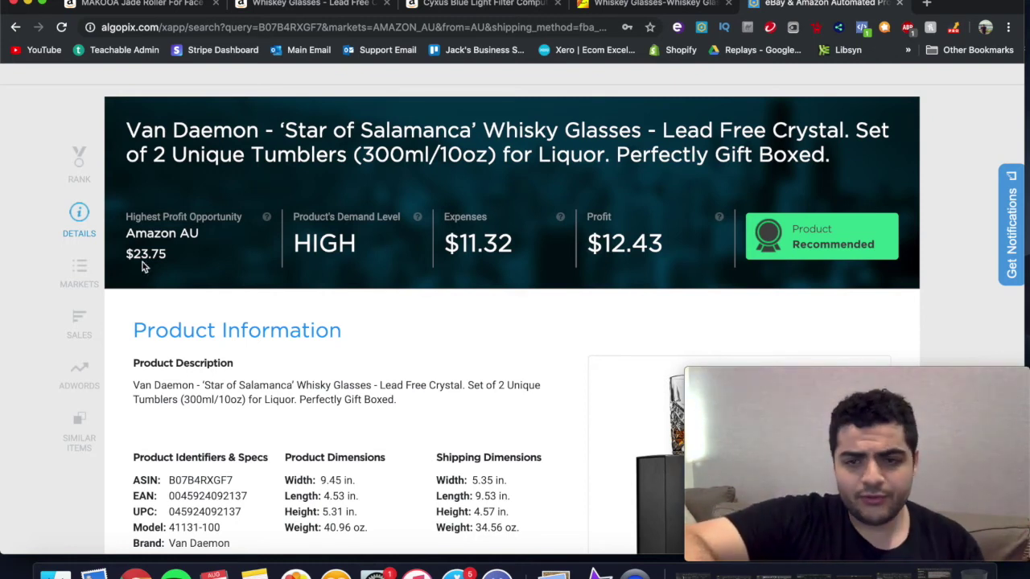
# Review the whiskey glasses' profit summary, product information and last 30 days' sales performance in the Algopix report
pyautogui.click(245, 266)
pyautogui.scroll(-10, 425, 223)
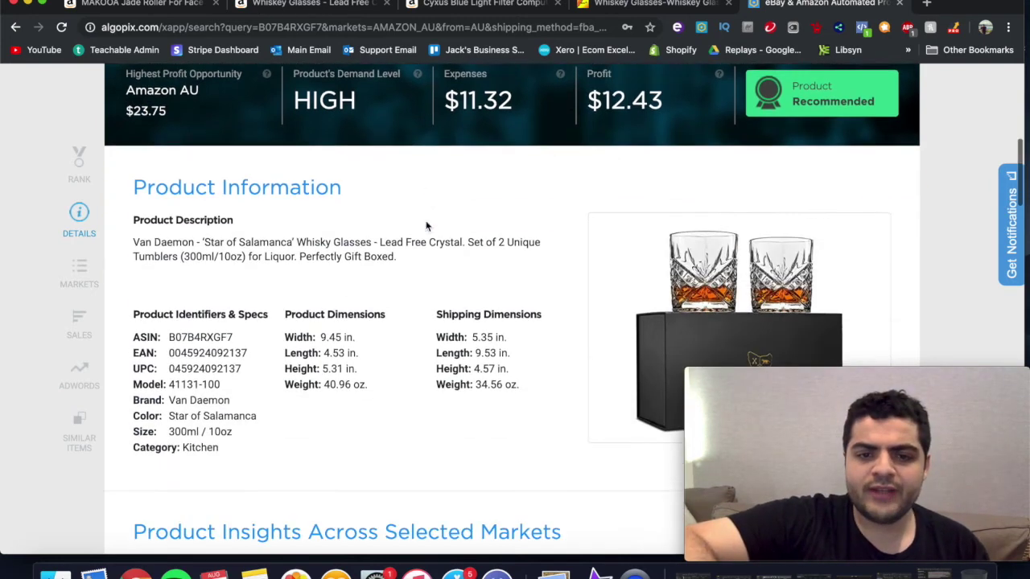
pyautogui.scroll(-5, 426, 226)
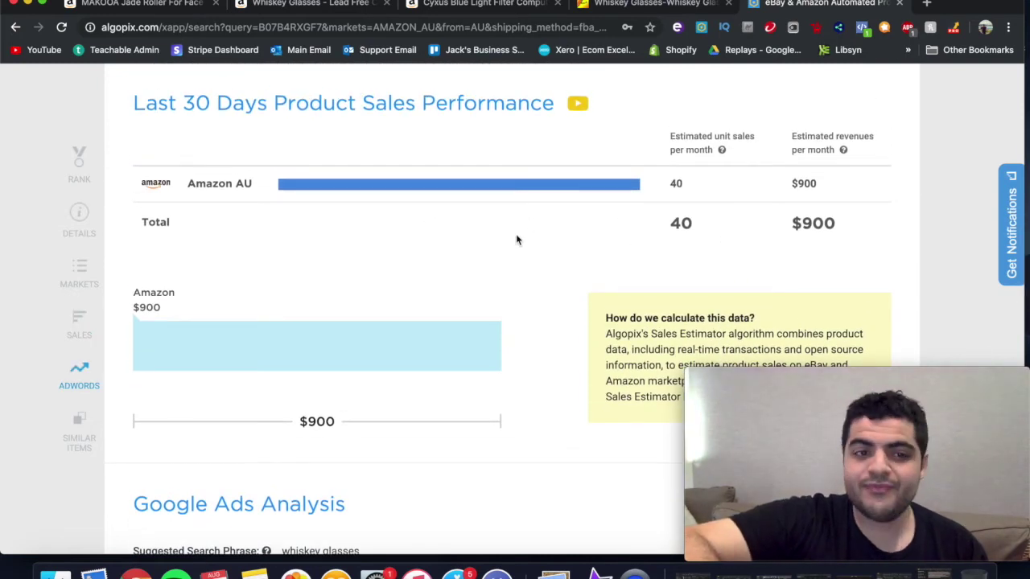
# Compare Algopix's estimated monthly sales and revenue for the whiskey glasses with the Egrow figures on their Amazon page
pyautogui.click(285, 5)
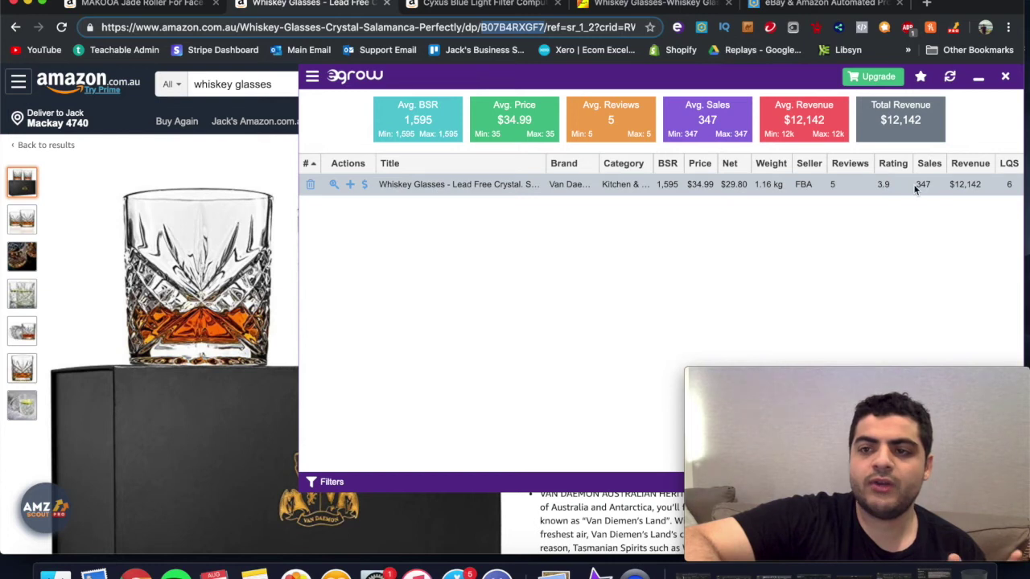
pyautogui.click(793, 5)
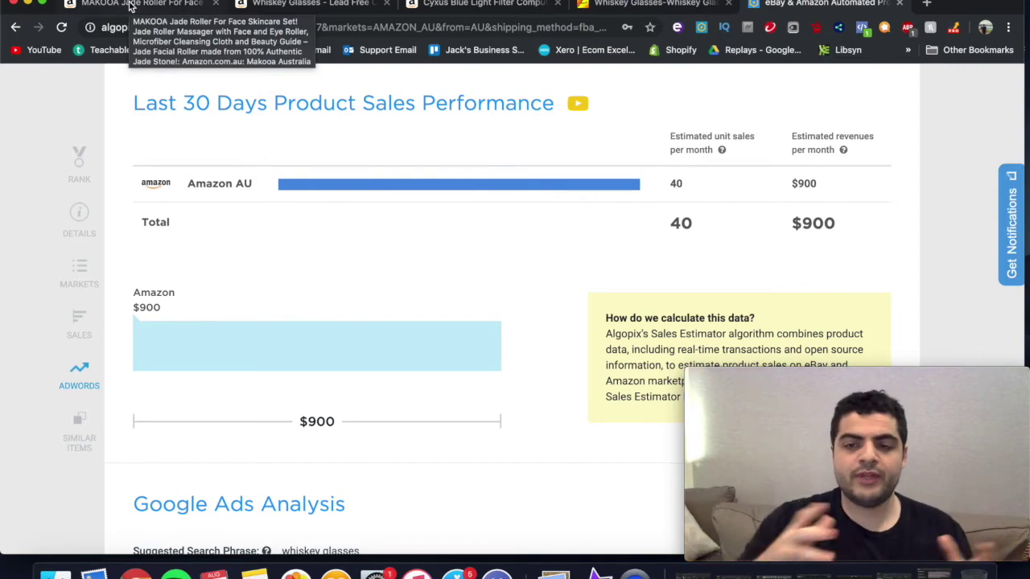
pyautogui.click(617, 13)
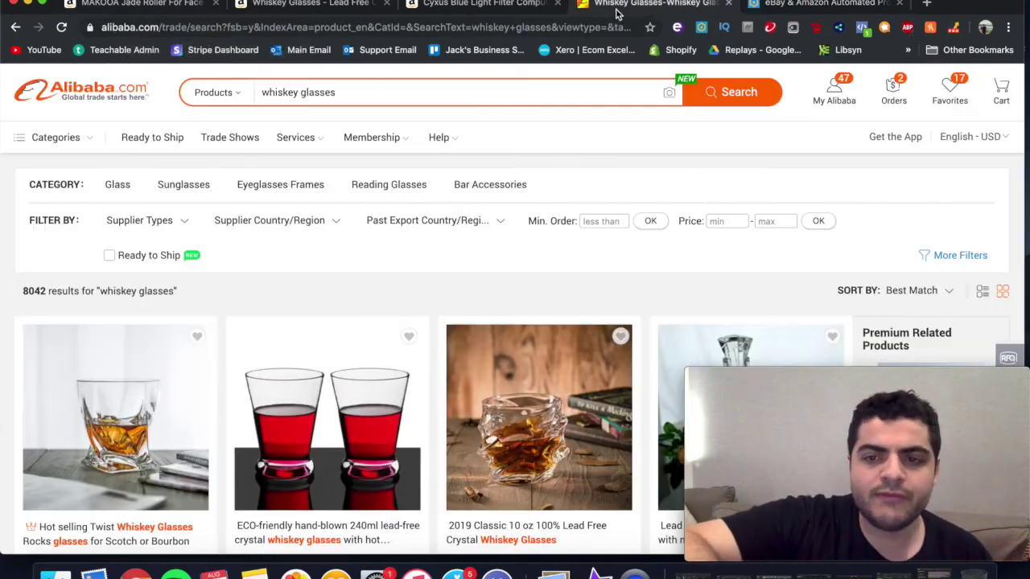
pyautogui.click(796, 6)
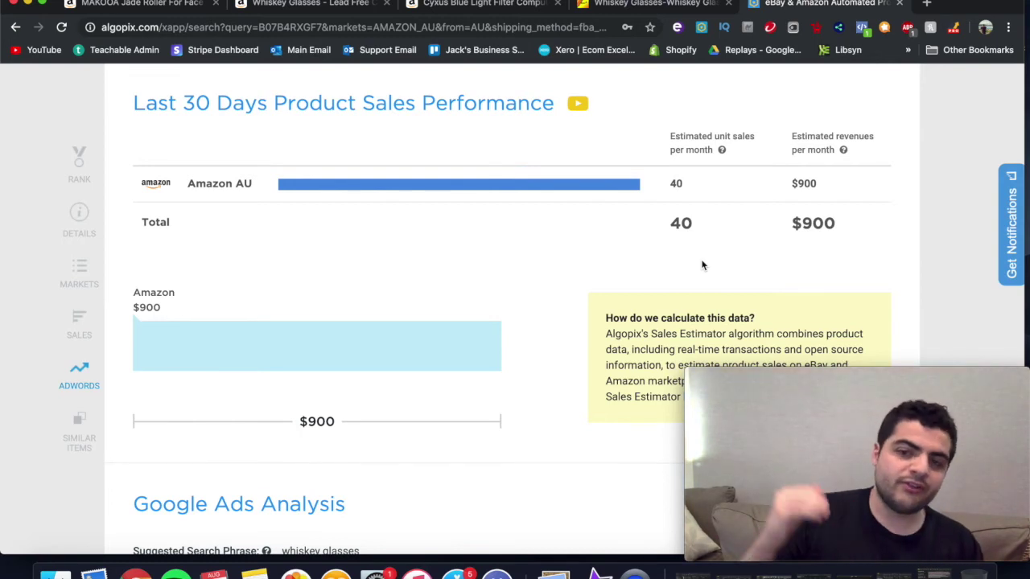
pyautogui.click(269, 6)
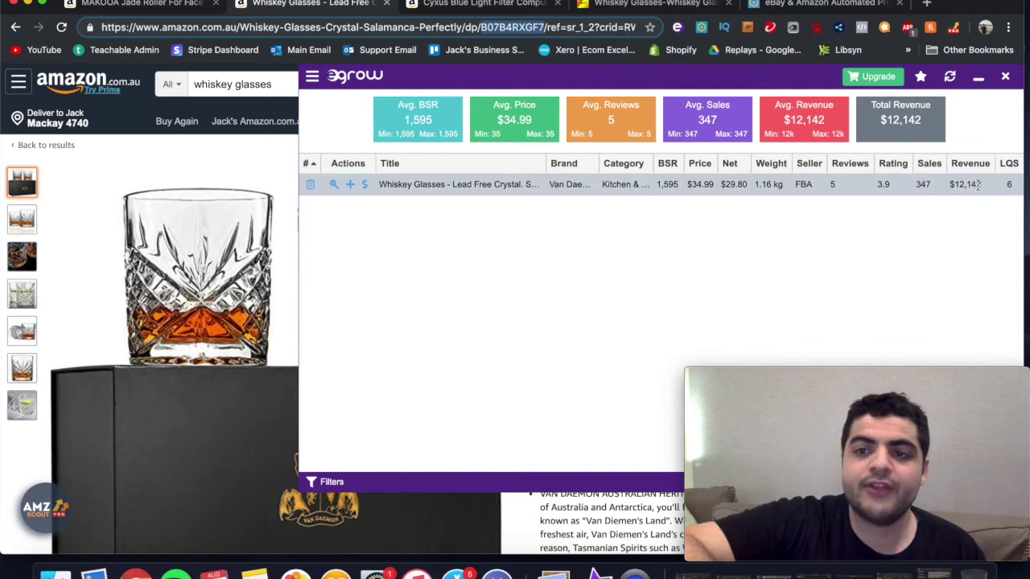
pyautogui.click(785, 5)
pyautogui.scroll(3, 636, 294)
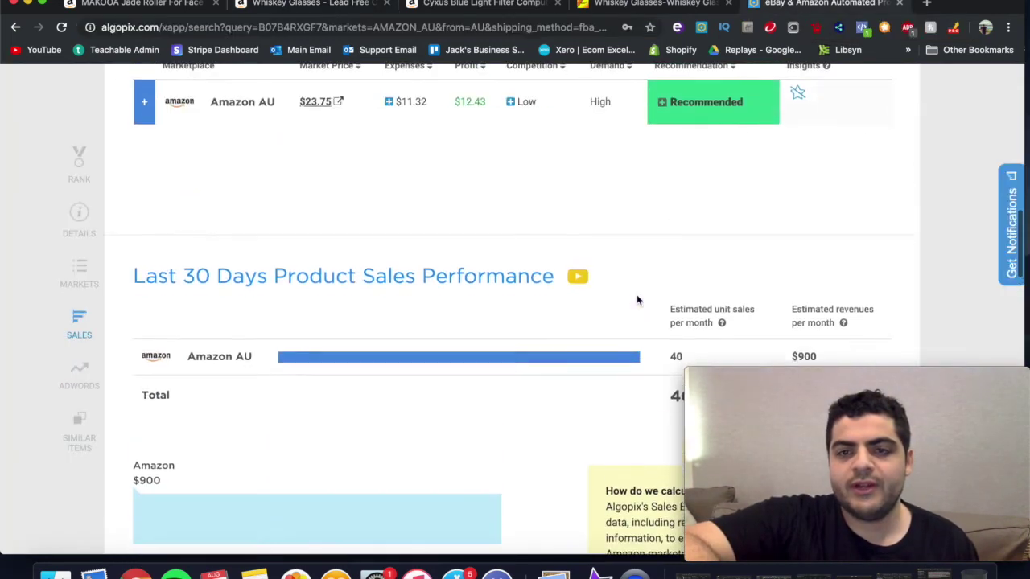
pyautogui.scroll(-2, 637, 294)
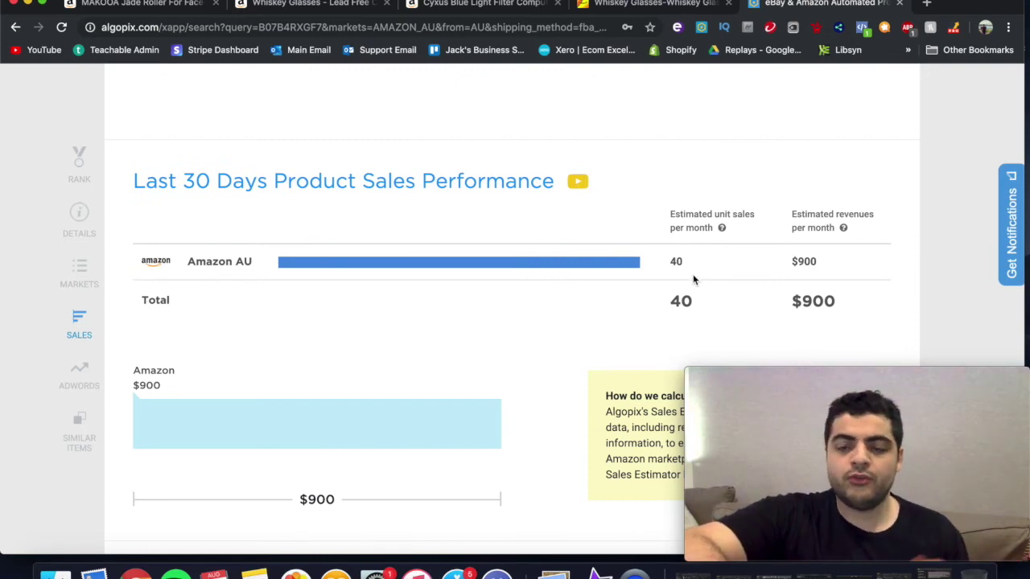
pyautogui.click(327, 6)
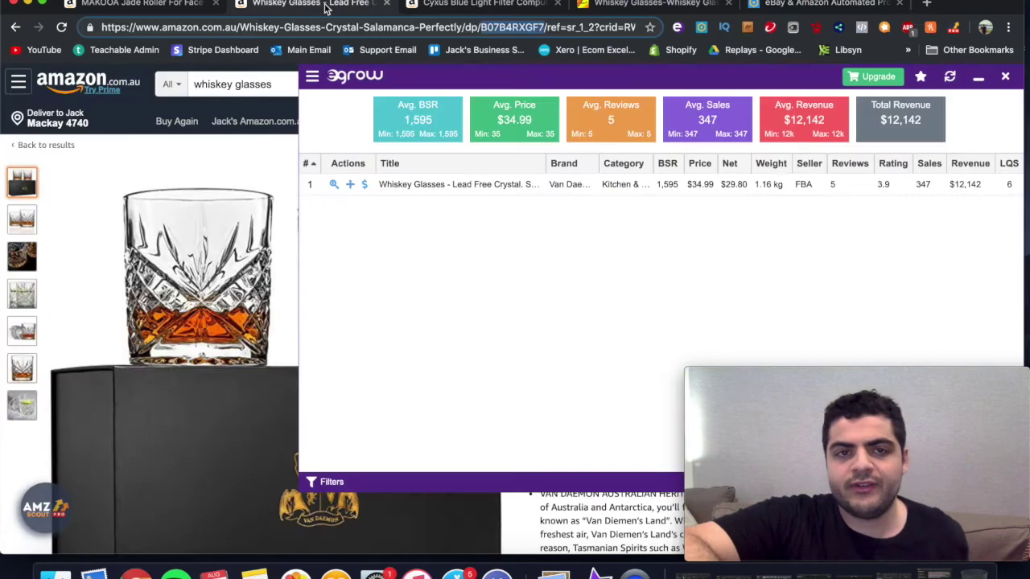
# Open the Cyxus blue light filter glasses' Amazon page and copy the ASIN B01GNO3G48 from its address
pyautogui.click(479, 7)
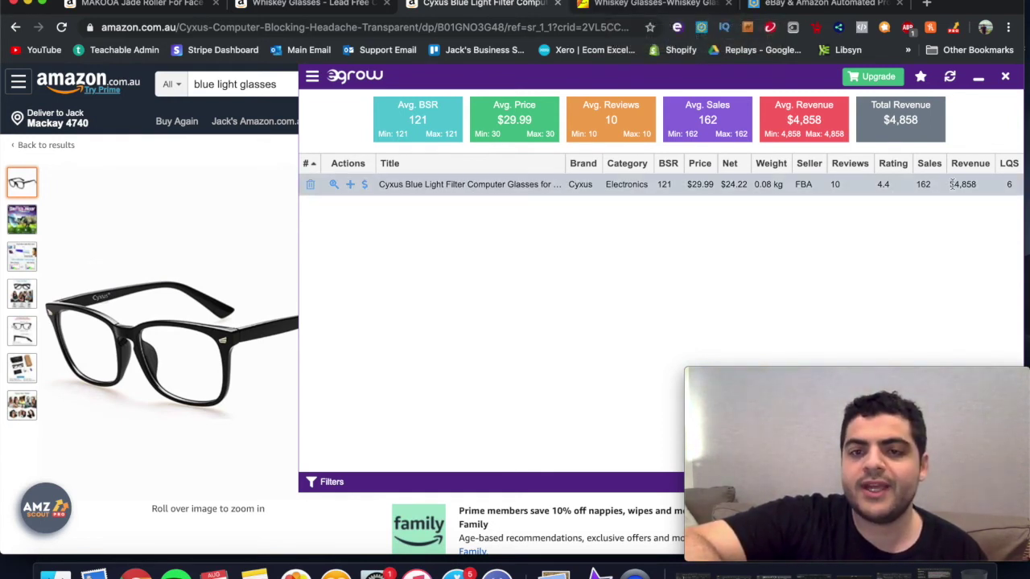
pyautogui.moveTo(439, 27); pyautogui.dragTo(503, 27)
pyautogui.press('super+c')
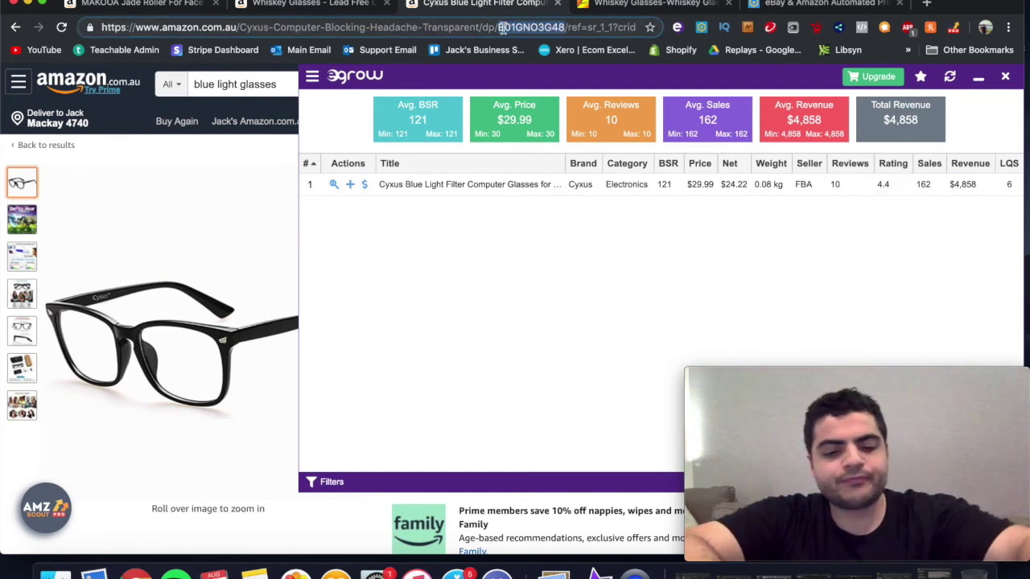
# Switch to Alibaba and replace the whiskey glasses query with a product search for "blue light blocking glasses"
pyautogui.click(591, 5)
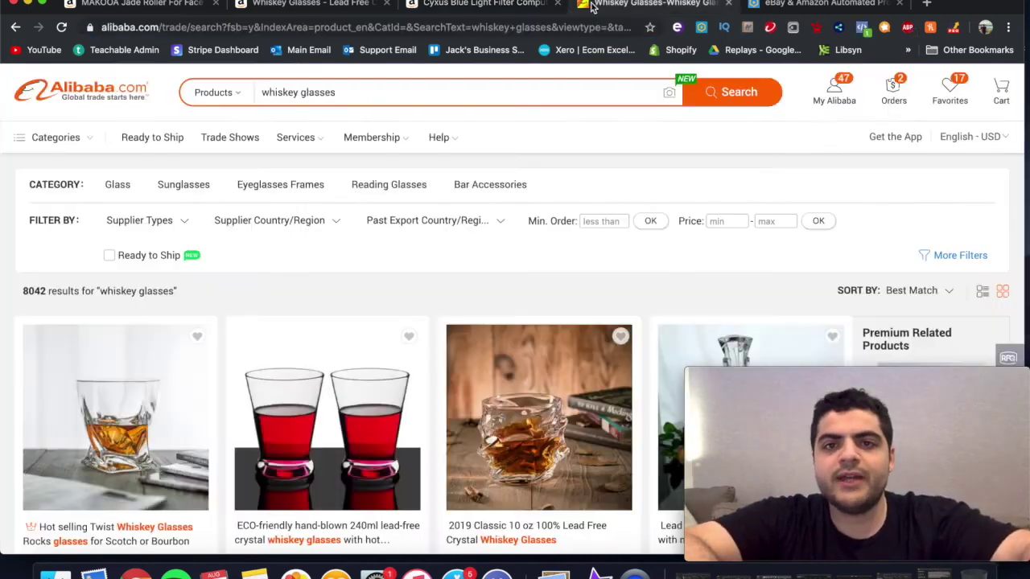
pyautogui.tripleClick(295, 91)
pyautogui.write('blue light')
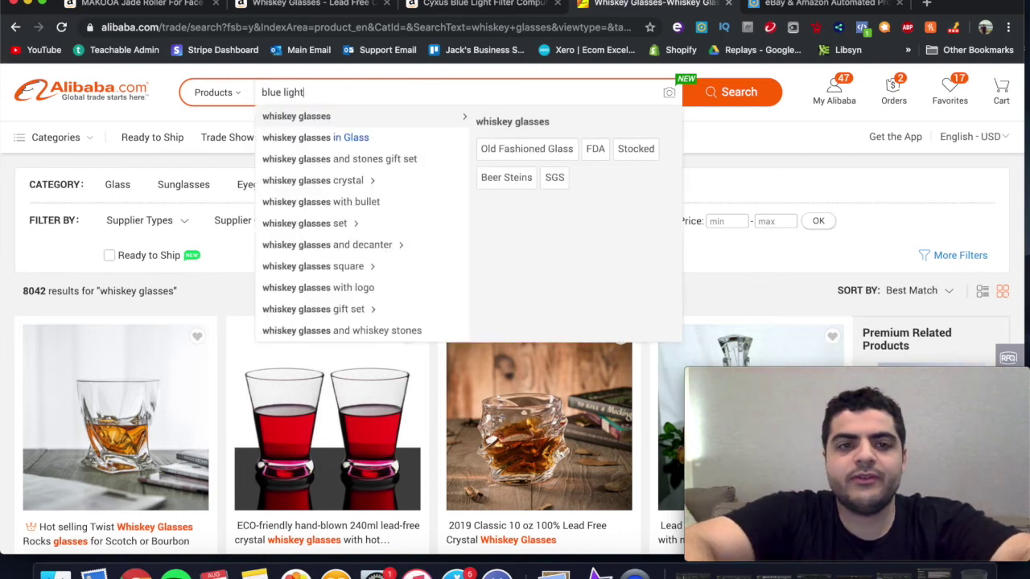
pyautogui.click(308, 115)
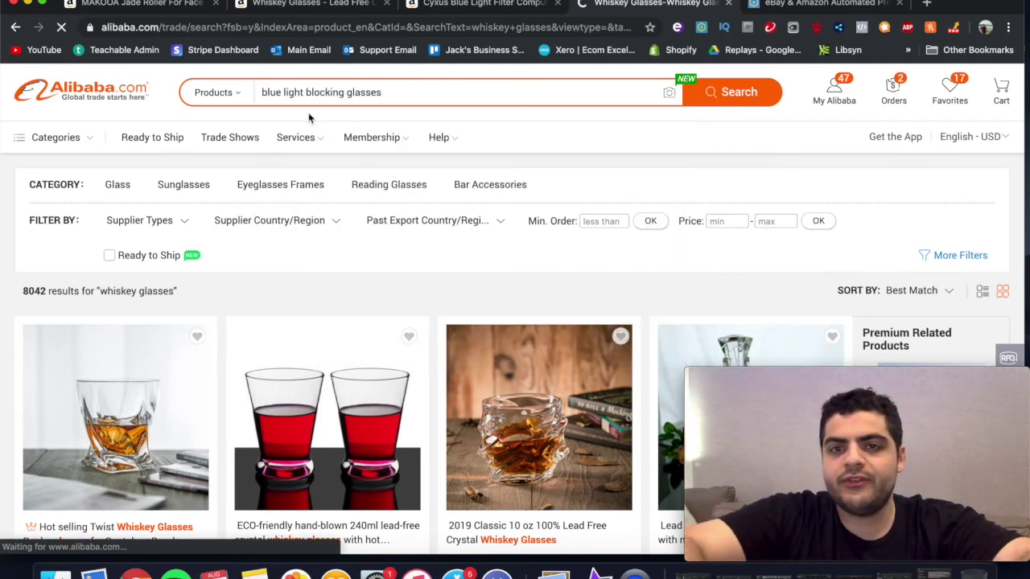
# Browse the Alibaba results for blue light blocking glasses, comparing suppliers' unit prices and minimum orders
pyautogui.scroll(-2, 356, 139)
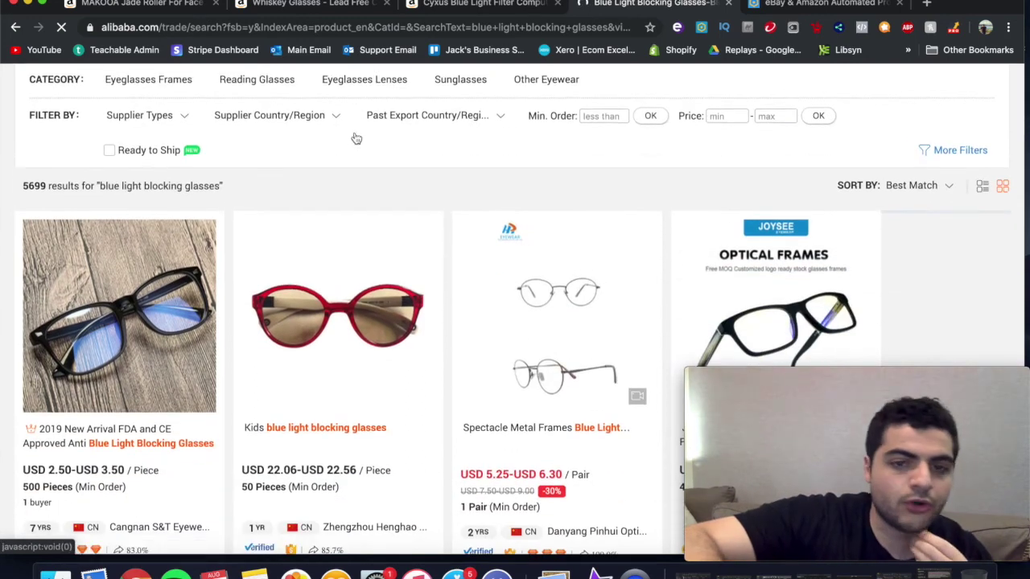
pyautogui.scroll(-2, 356, 138)
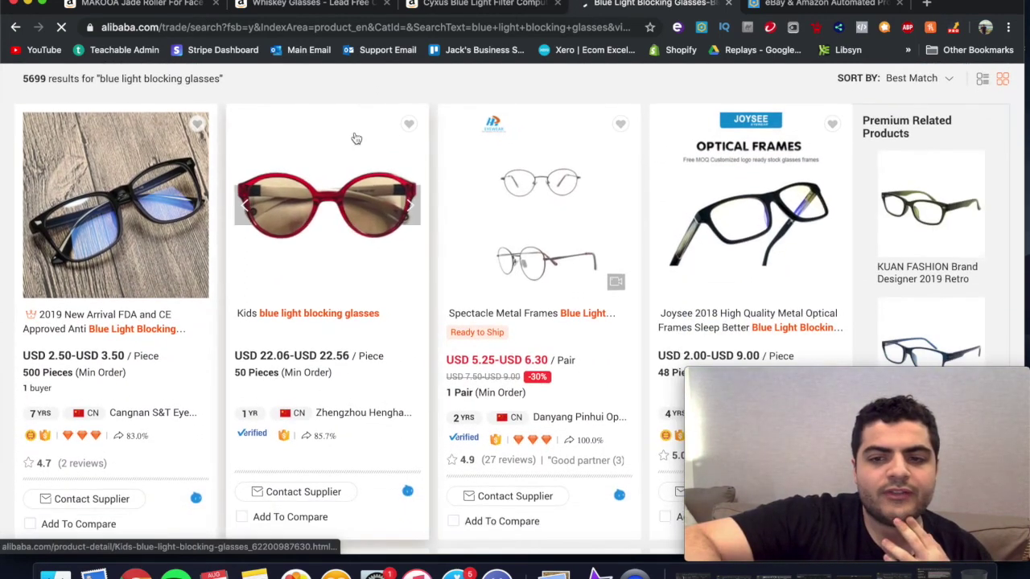
pyautogui.scroll(-3, 356, 138)
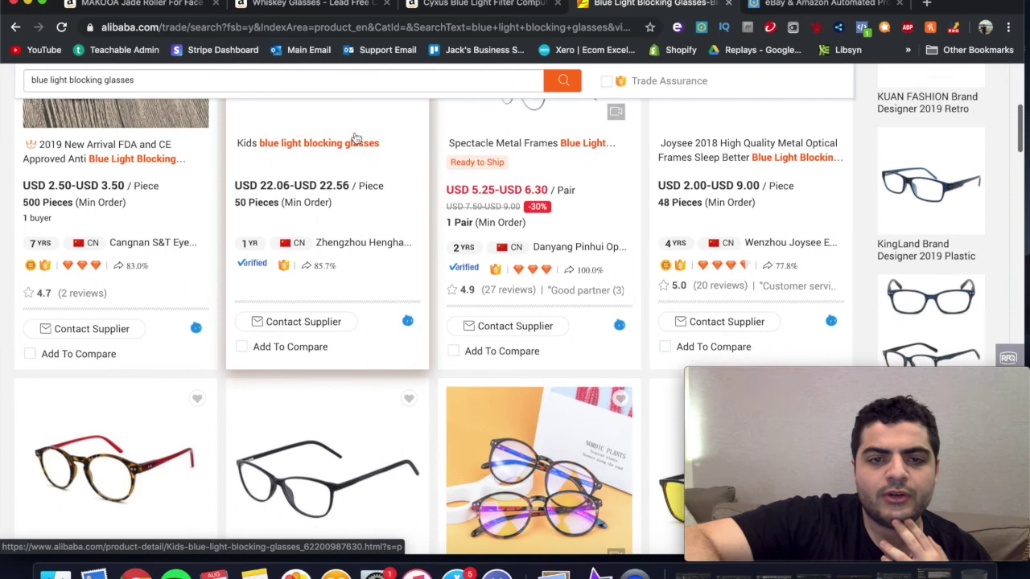
pyautogui.scroll(-3, 356, 139)
pyautogui.scroll(-2, 357, 138)
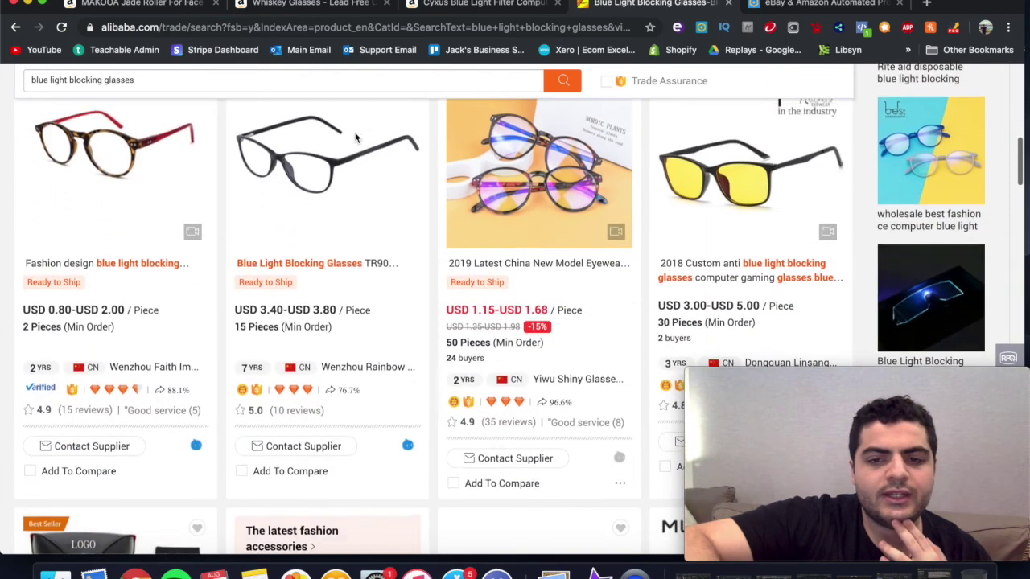
pyautogui.scroll(-2, 367, 166)
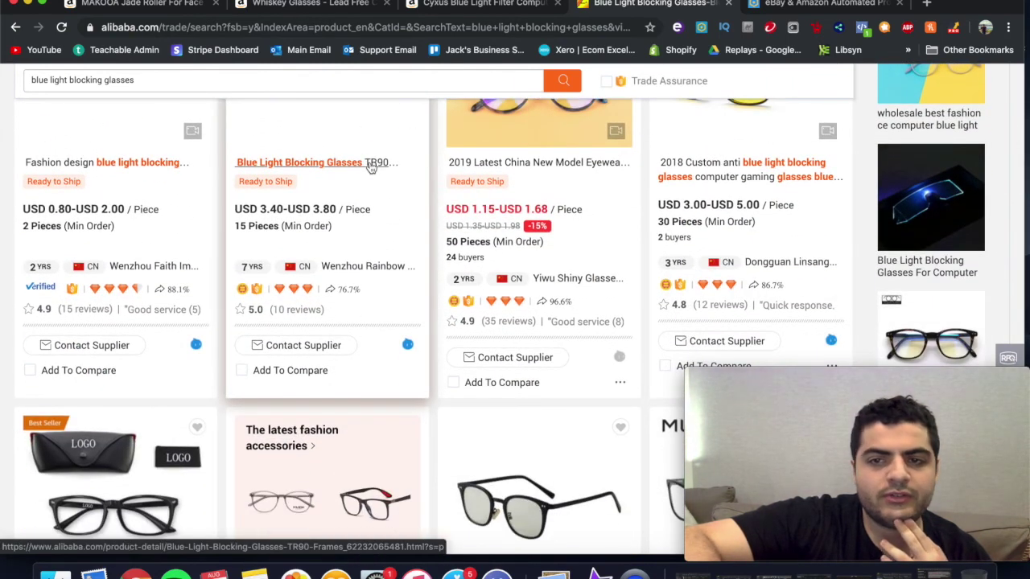
pyautogui.scroll(-5, 370, 166)
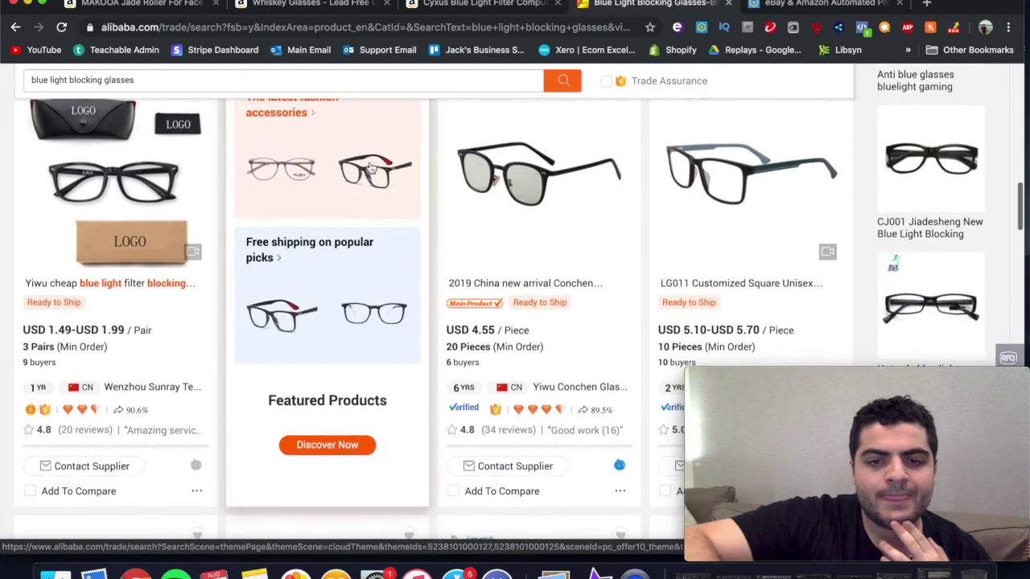
pyautogui.scroll(-5, 370, 166)
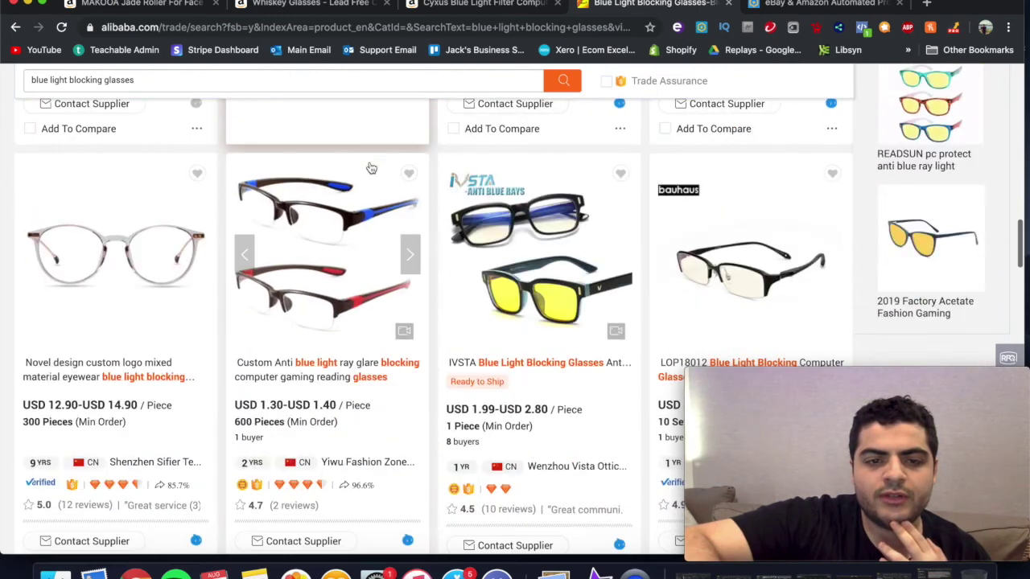
pyautogui.scroll(-3, 370, 167)
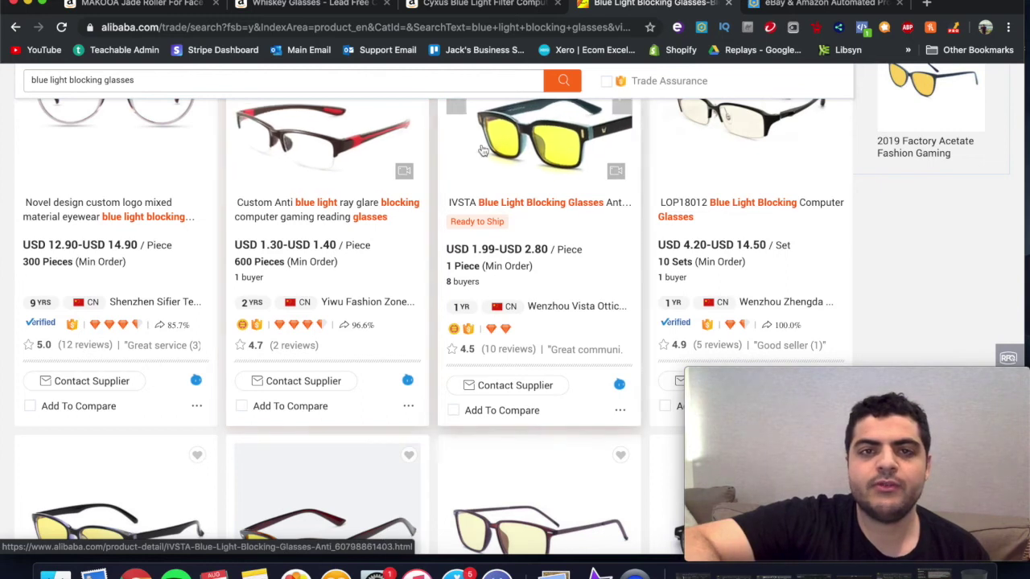
# Switch to Algopix and run a single product analysis for B01GNO3G48 with a purchase price of 4.50 USD
pyautogui.click(480, 10)
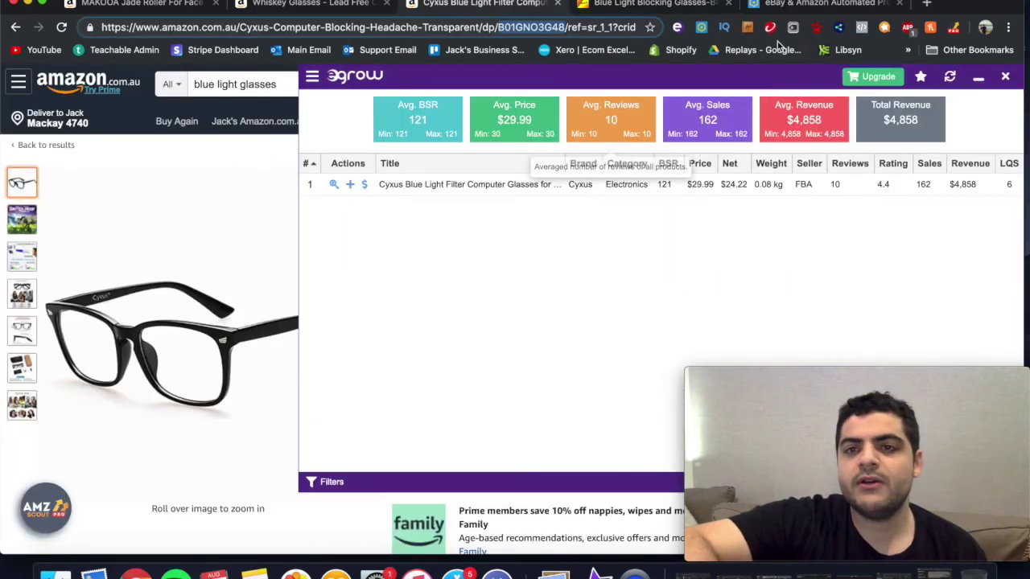
pyautogui.click(816, 6)
pyautogui.scroll(15, 765, 232)
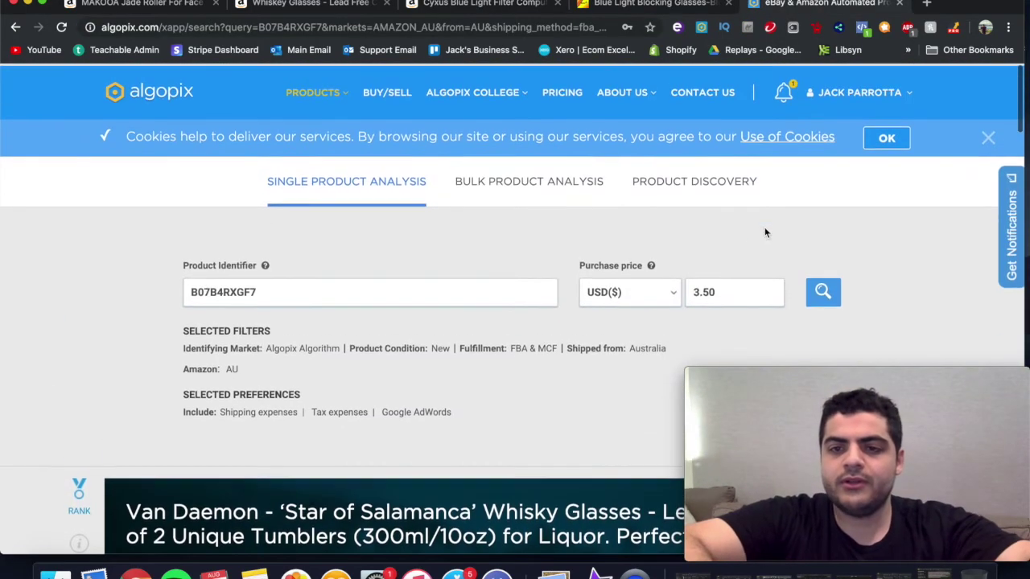
pyautogui.moveTo(719, 290); pyautogui.dragTo(680, 293)
pyautogui.write('4.')
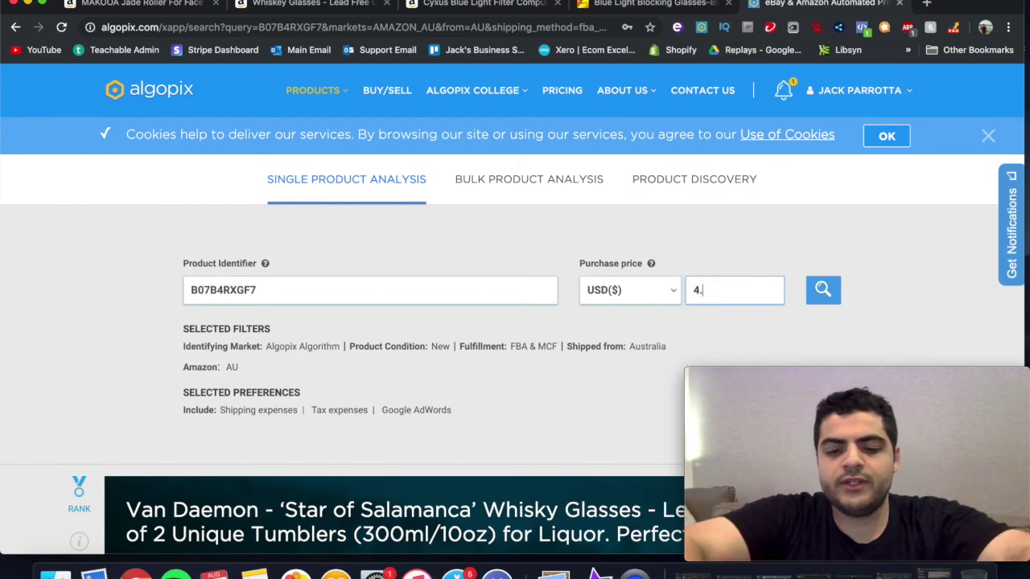
pyautogui.write('50')
pyautogui.moveTo(371, 287); pyautogui.dragTo(190, 287)
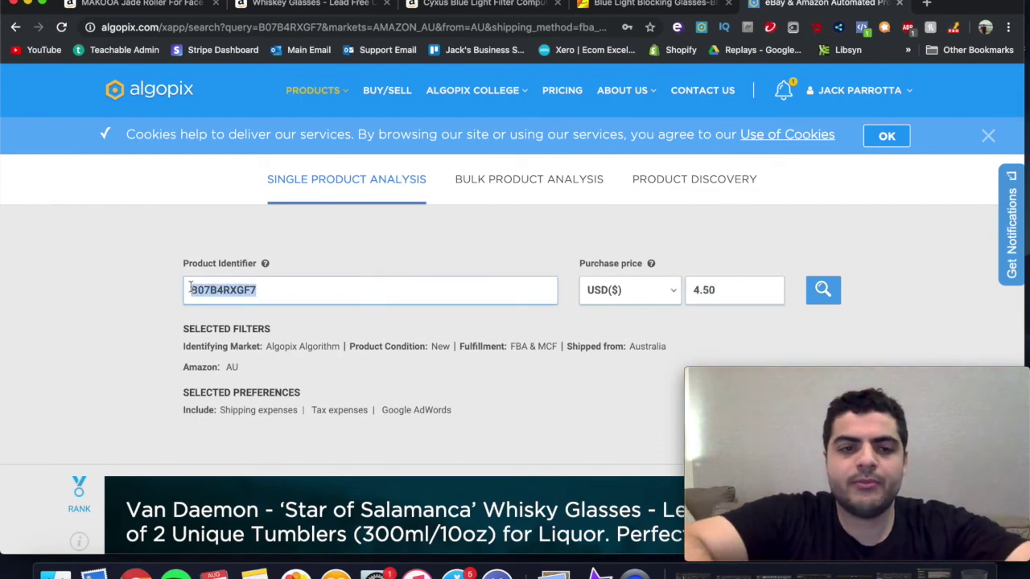
pyautogui.press('super+v')
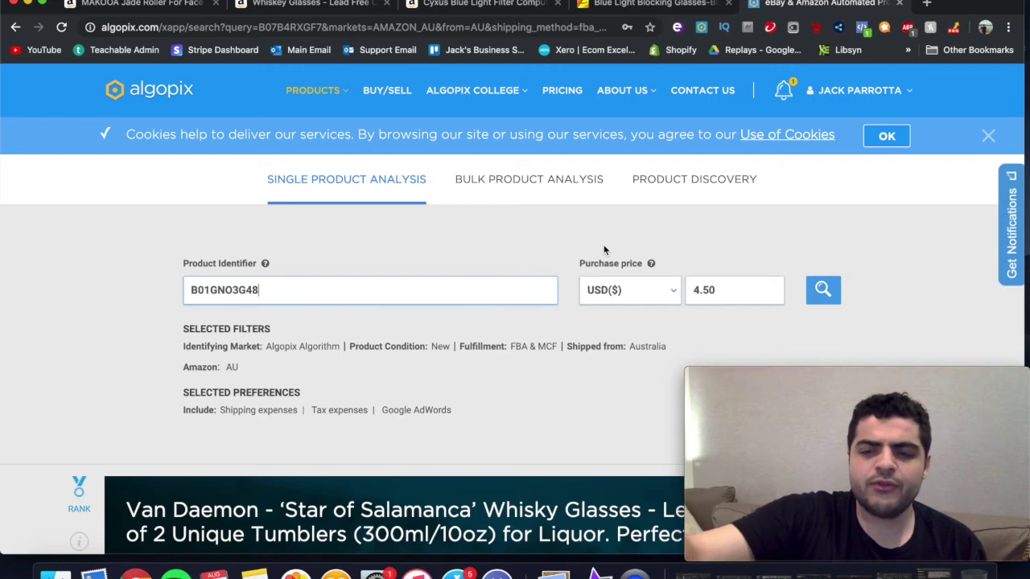
pyautogui.click(821, 290)
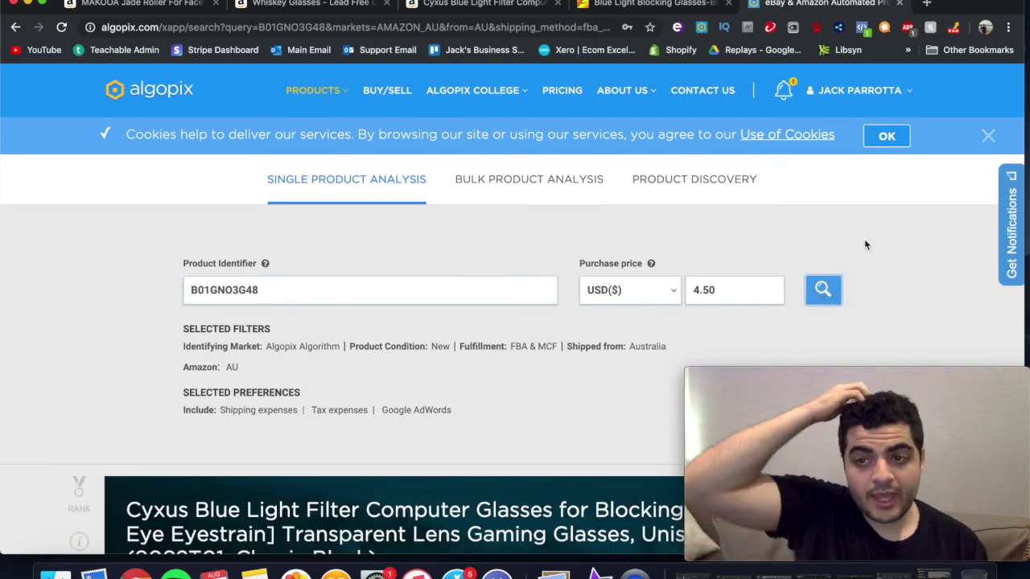
# Review the market price, demand level, expenses and profit in the Algopix summary for the Cyxus blue light glasses
pyautogui.scroll(-4, 866, 245)
pyautogui.scroll(-1, 891, 210)
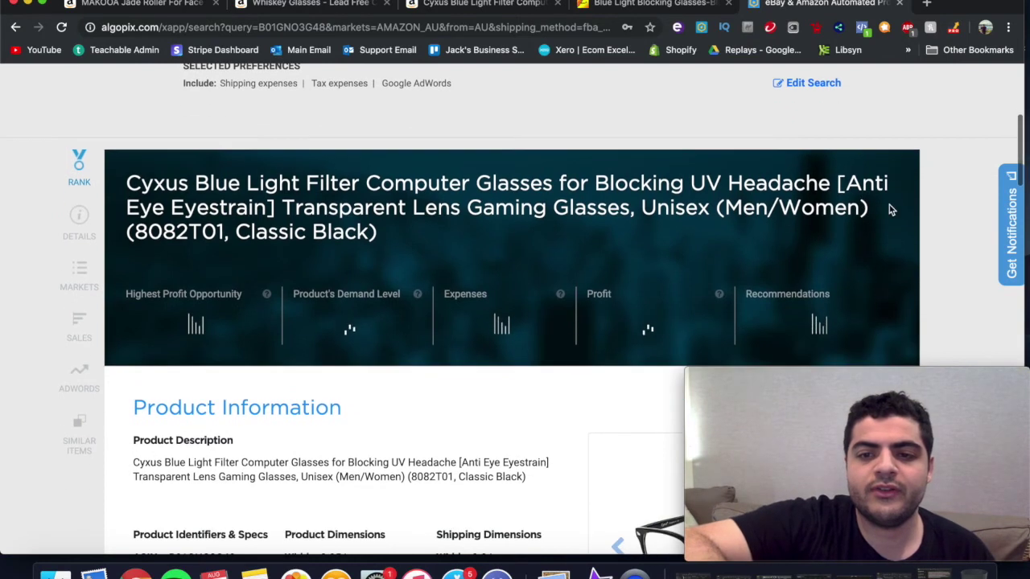
pyautogui.click(449, 5)
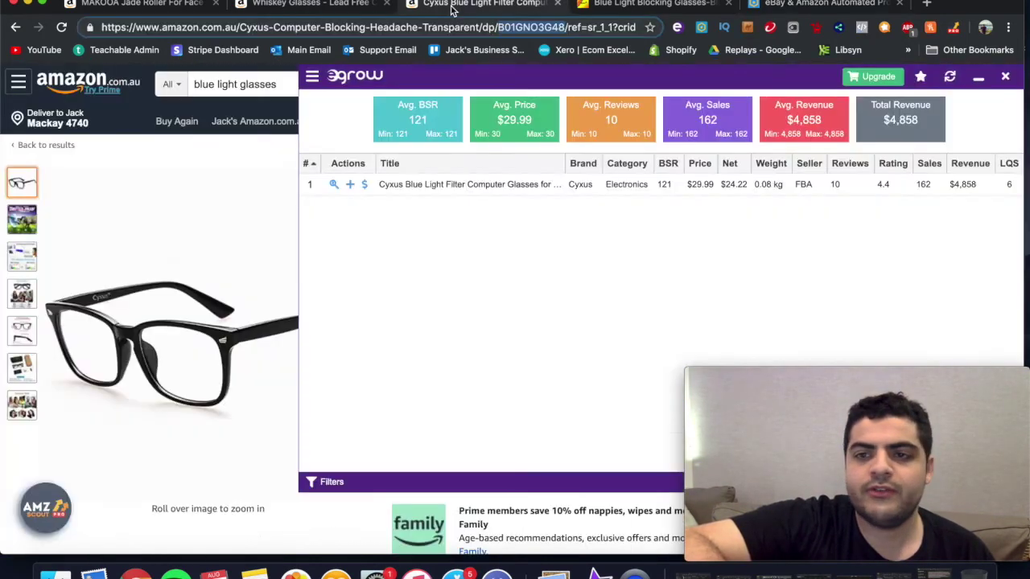
pyautogui.click(818, 4)
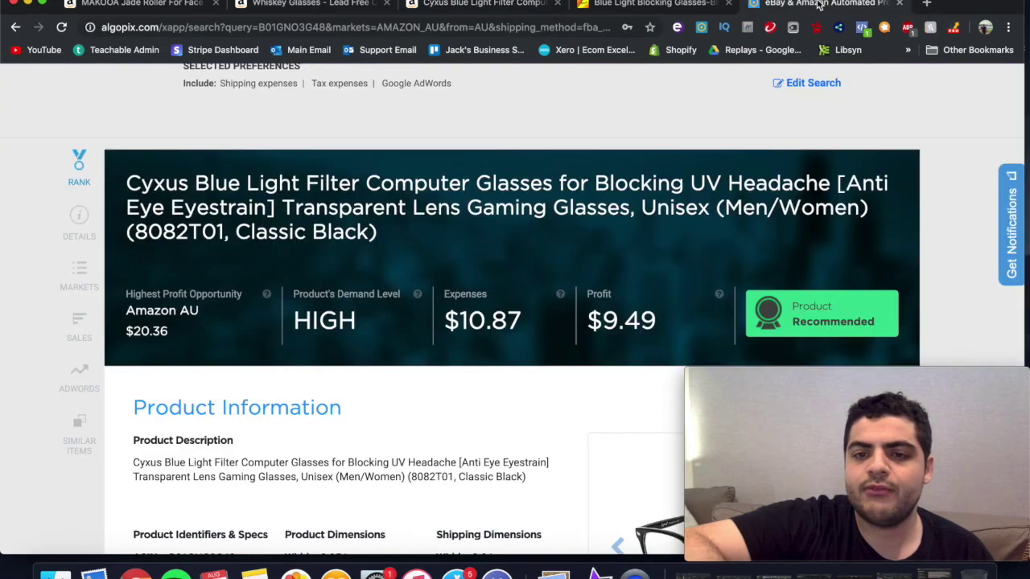
pyautogui.doubleClick(612, 320)
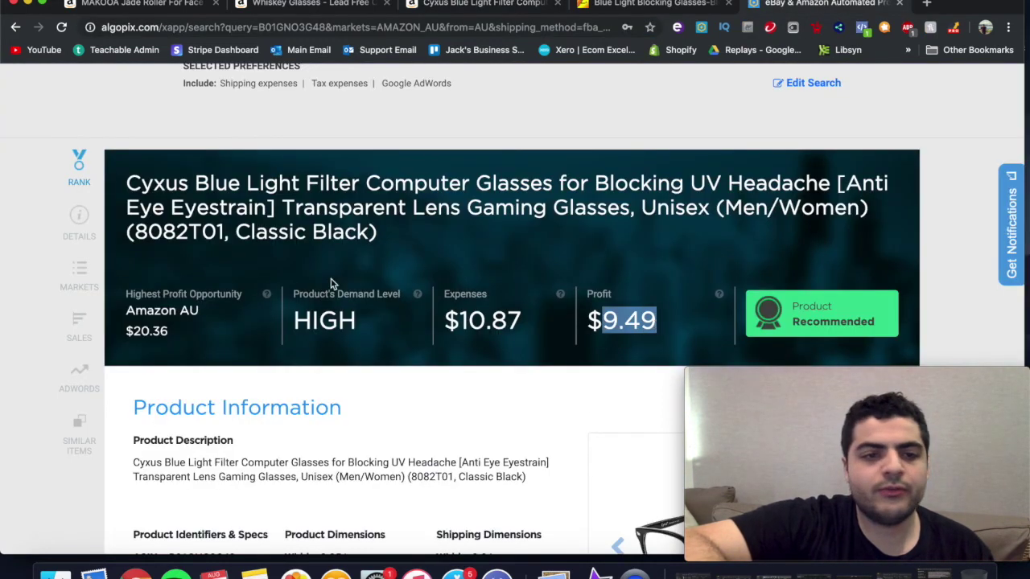
pyautogui.moveTo(171, 336); pyautogui.dragTo(137, 331)
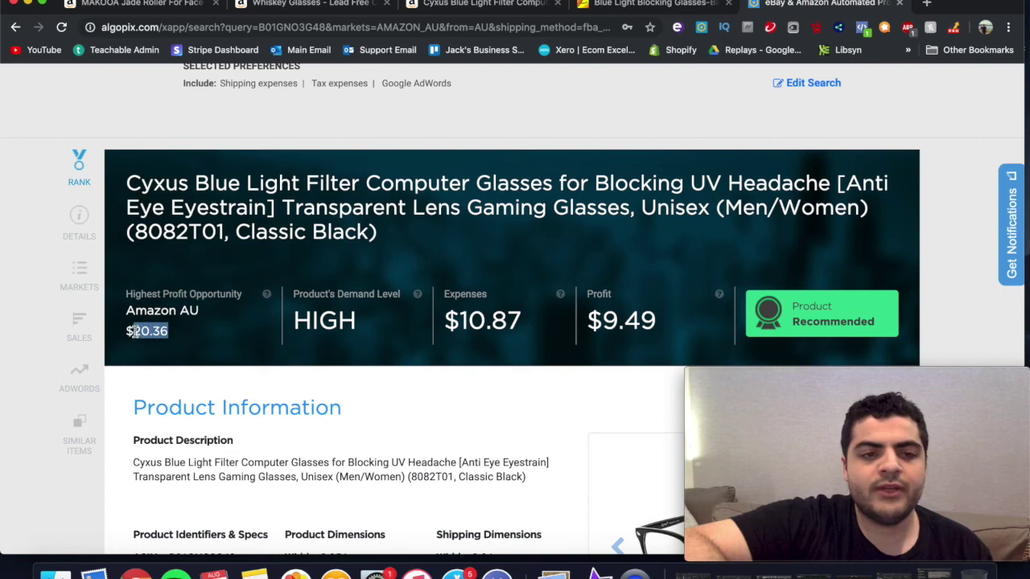
pyautogui.click(181, 336)
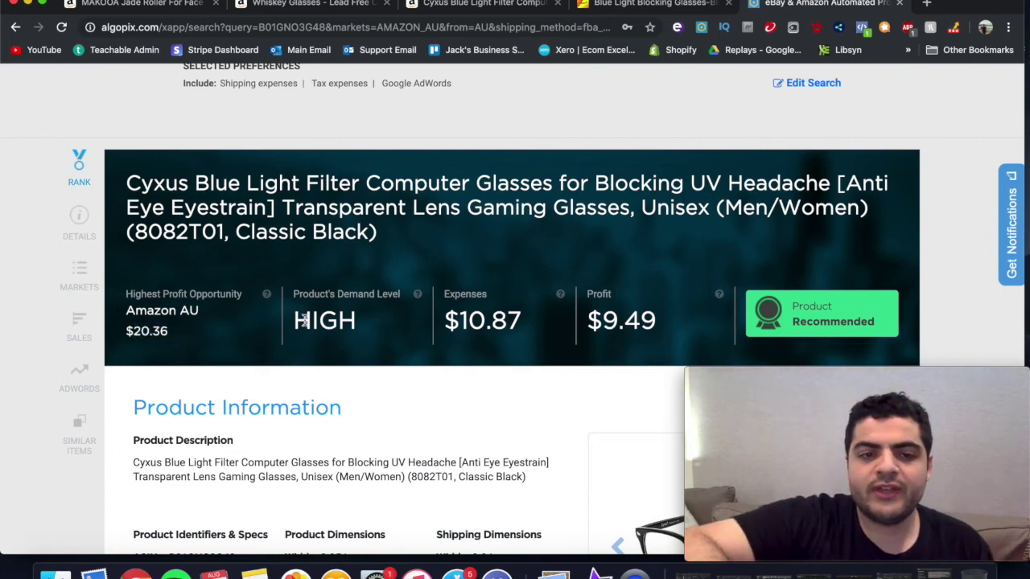
pyautogui.moveTo(296, 320); pyautogui.dragTo(361, 324)
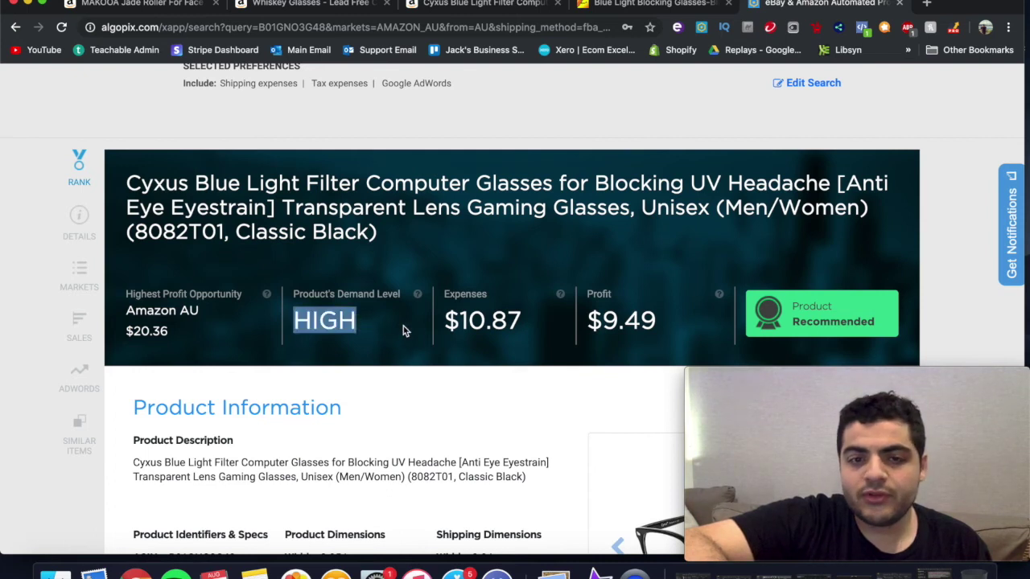
# Examine the Cyxus glasses' product information, Amazon AU market insights and last 30 days' sales performance
pyautogui.scroll(-1, 515, 330)
pyautogui.scroll(-5, 512, 329)
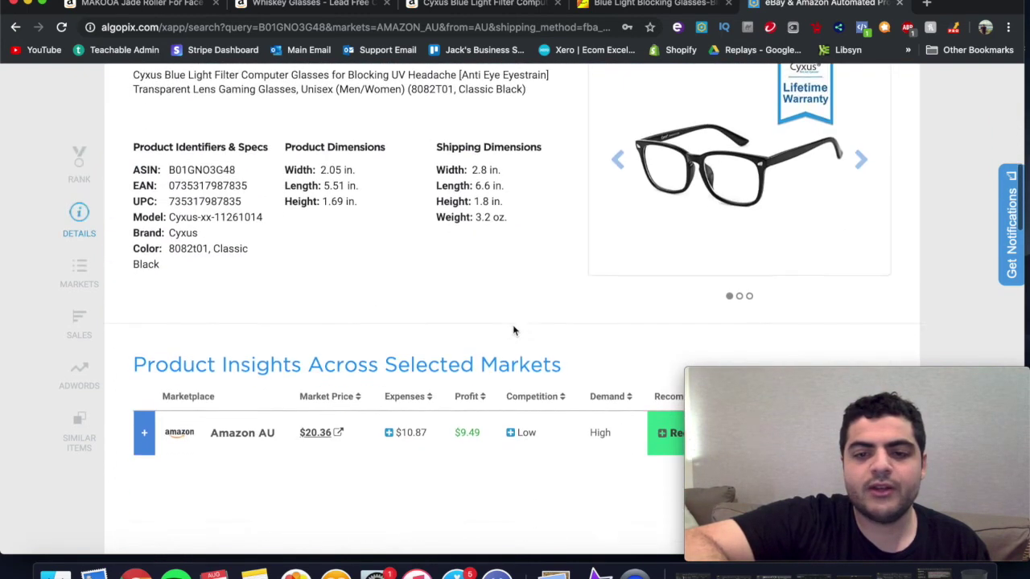
pyautogui.scroll(-2, 512, 330)
pyautogui.scroll(-5, 512, 330)
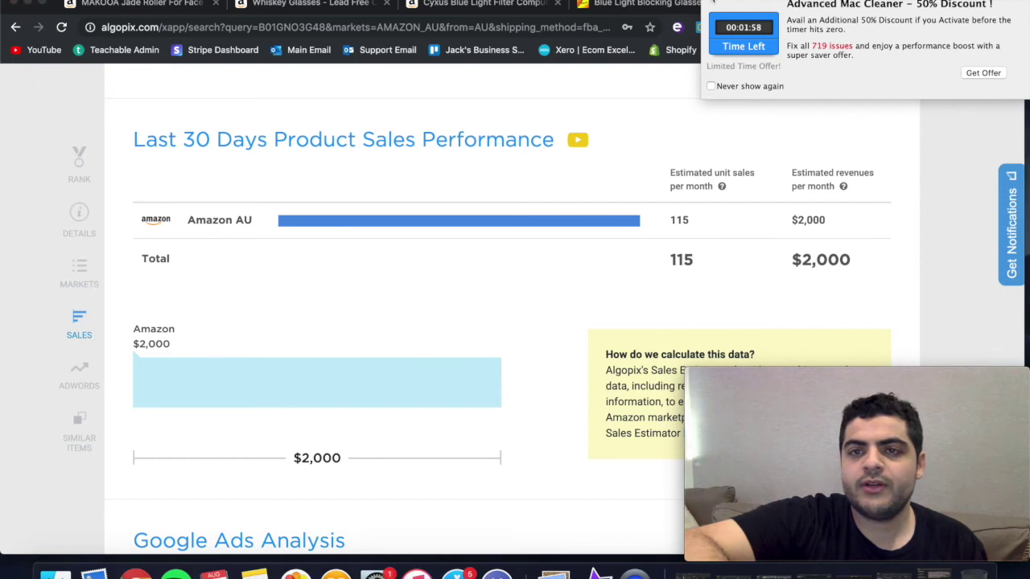
# Dismiss the Advanced Mac Cleaner offer and compare Algopix's monthly sales estimate with Egrow's figures on the glasses' Amazon page
pyautogui.click(713, 5)
pyautogui.scroll(-1, 674, 202)
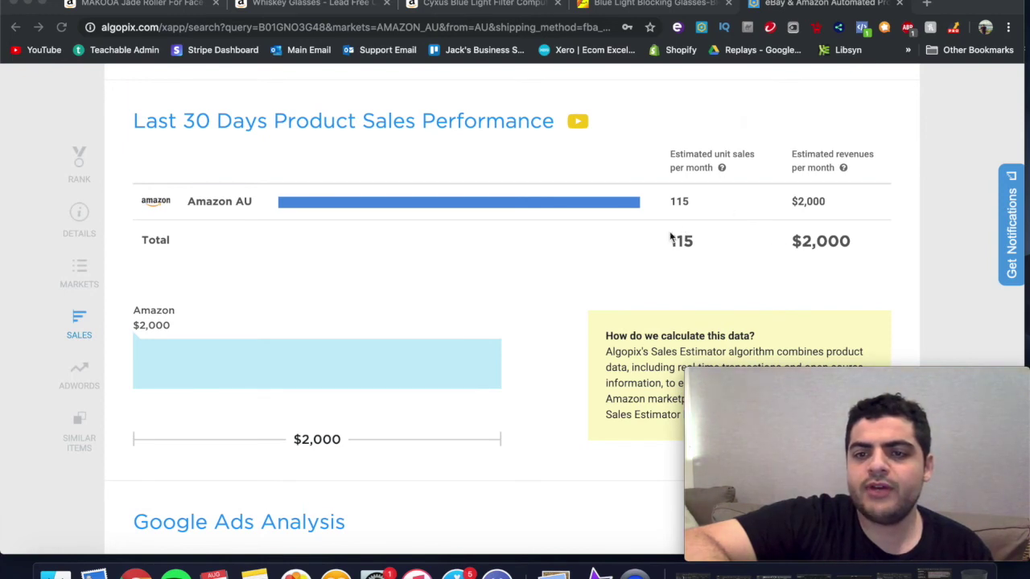
pyautogui.click(460, 9)
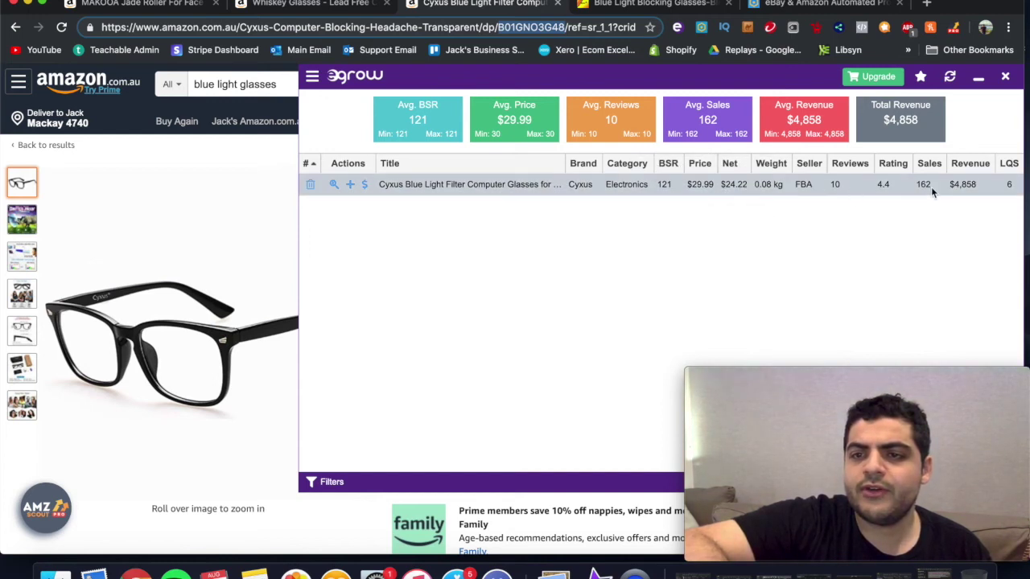
pyautogui.click(833, 8)
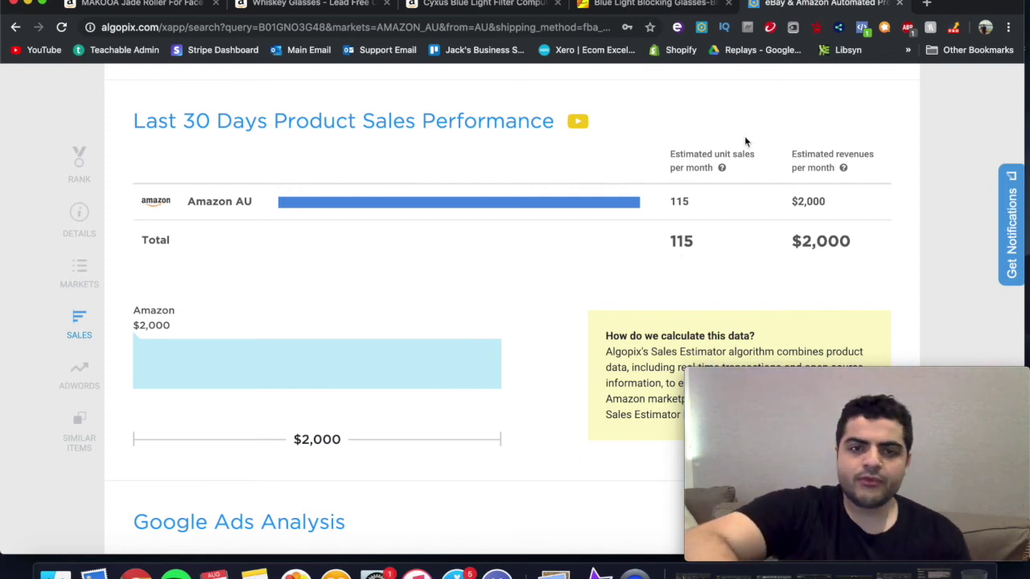
# Examine the Google Ads analysis and search trend for "blue light blocking glasses", then return to the report's product information
pyautogui.scroll(-3, 679, 261)
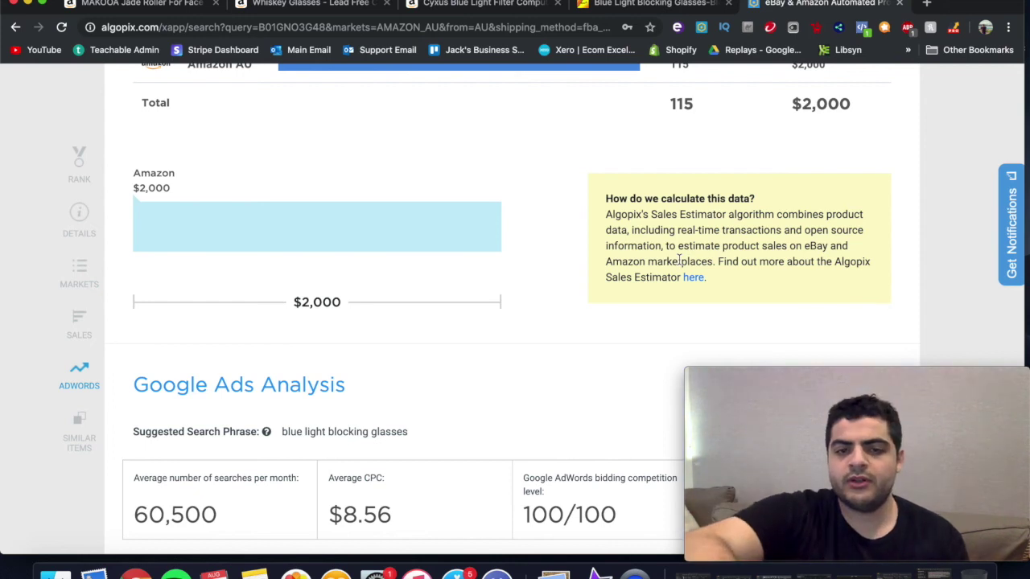
pyautogui.scroll(-5, 497, 279)
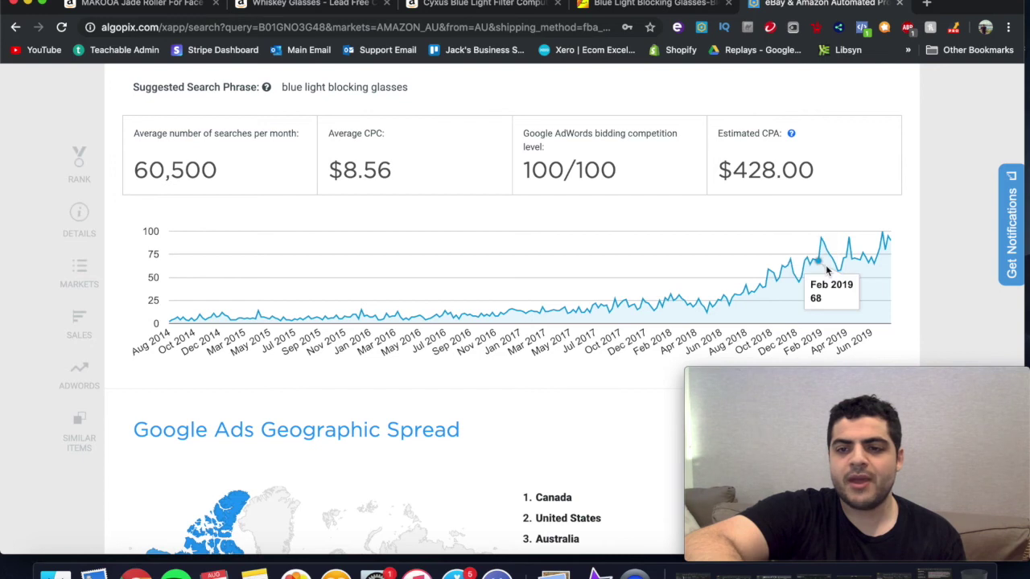
pyautogui.moveTo(889, 241)
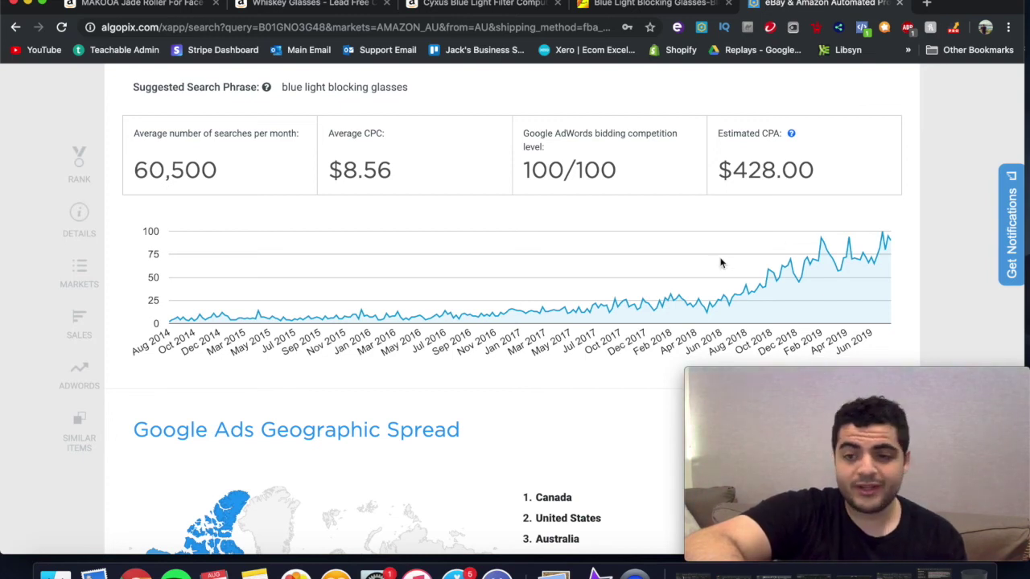
pyautogui.scroll(10, 650, 260)
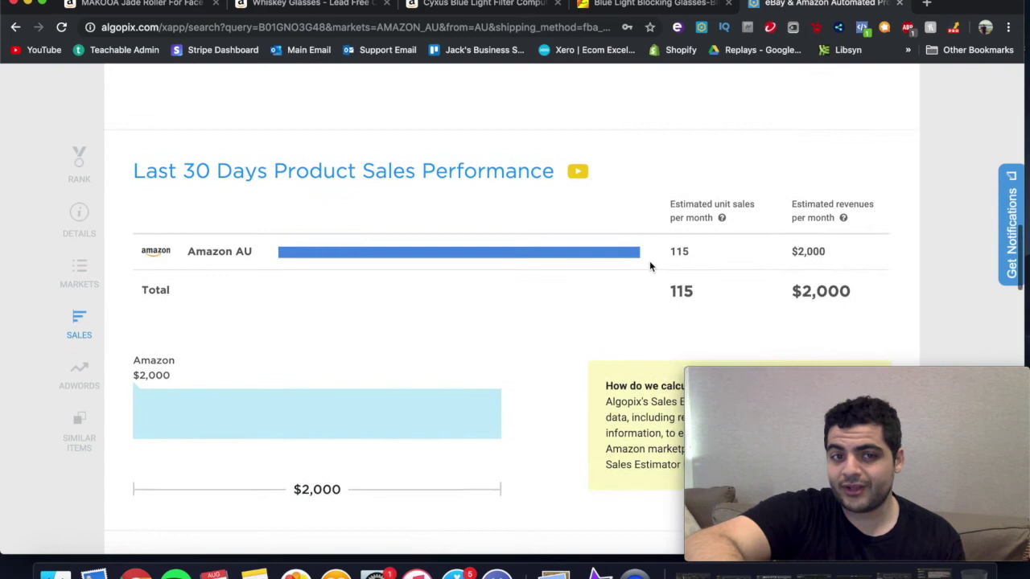
pyautogui.scroll(3, 650, 266)
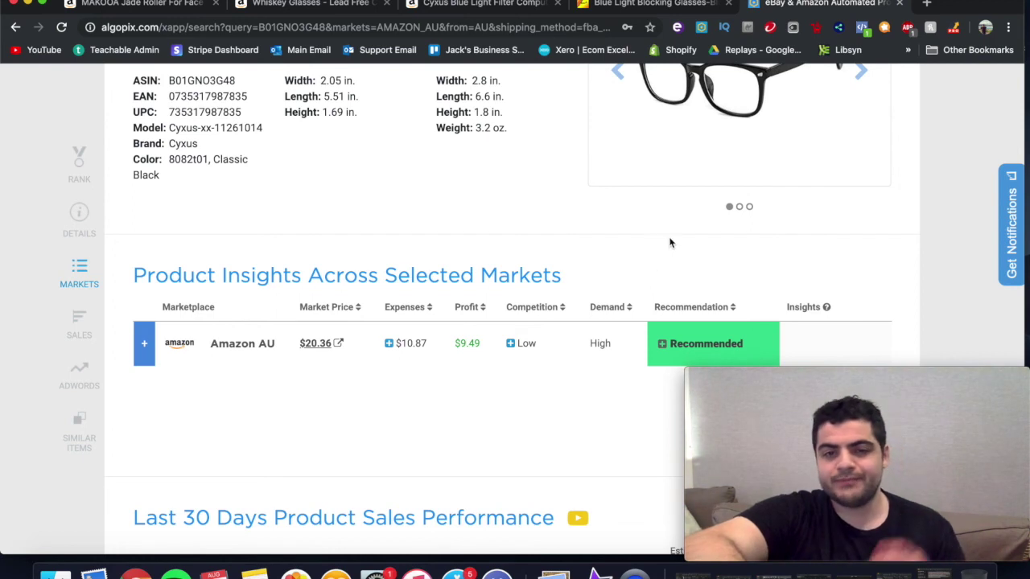
pyautogui.scroll(2, 669, 242)
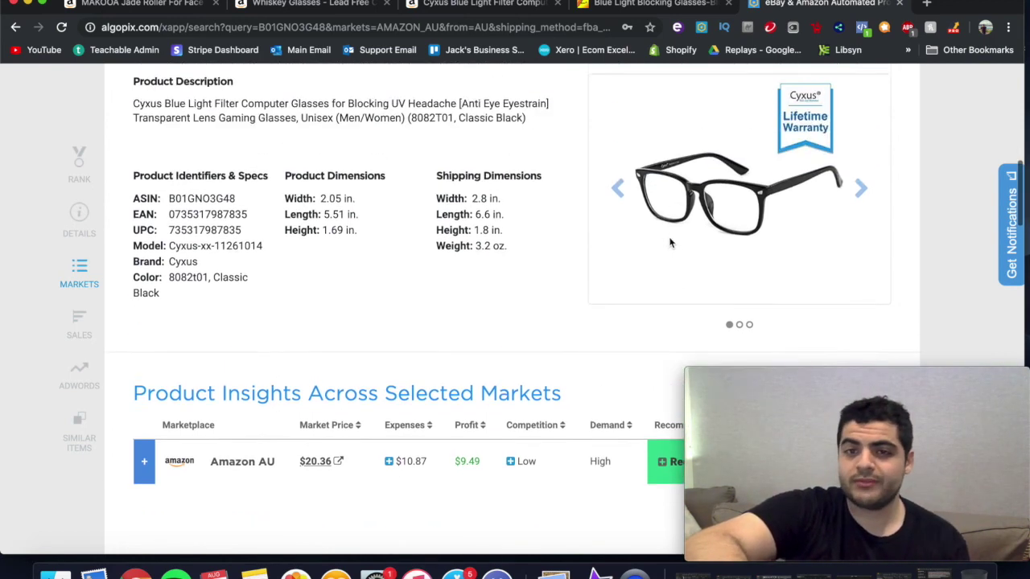
pyautogui.scroll(1, 669, 242)
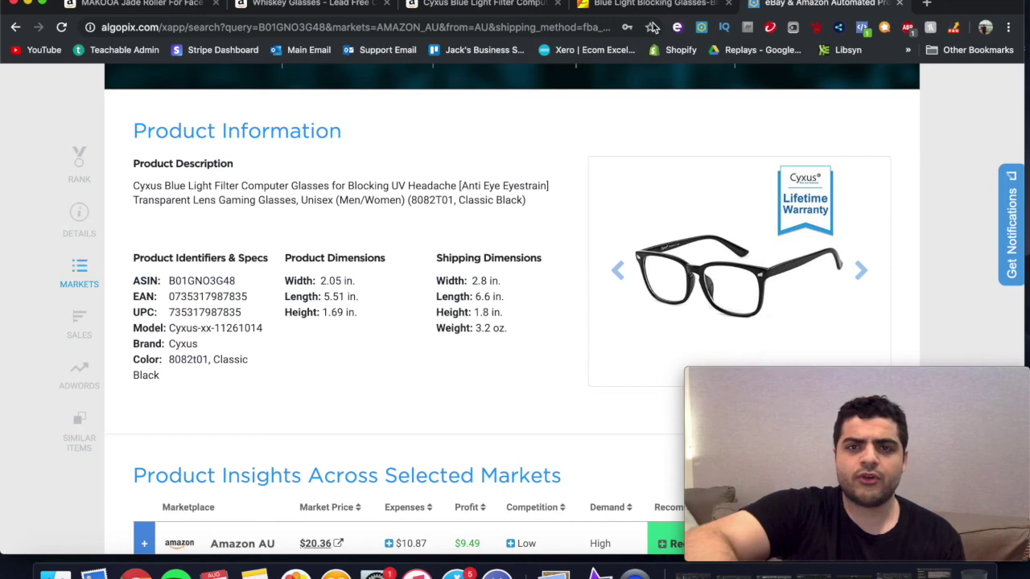
# Check Egrow's sales and review figures for the Cyxus glasses again against Algopix's total estimated unit sales per month
pyautogui.click(492, 4)
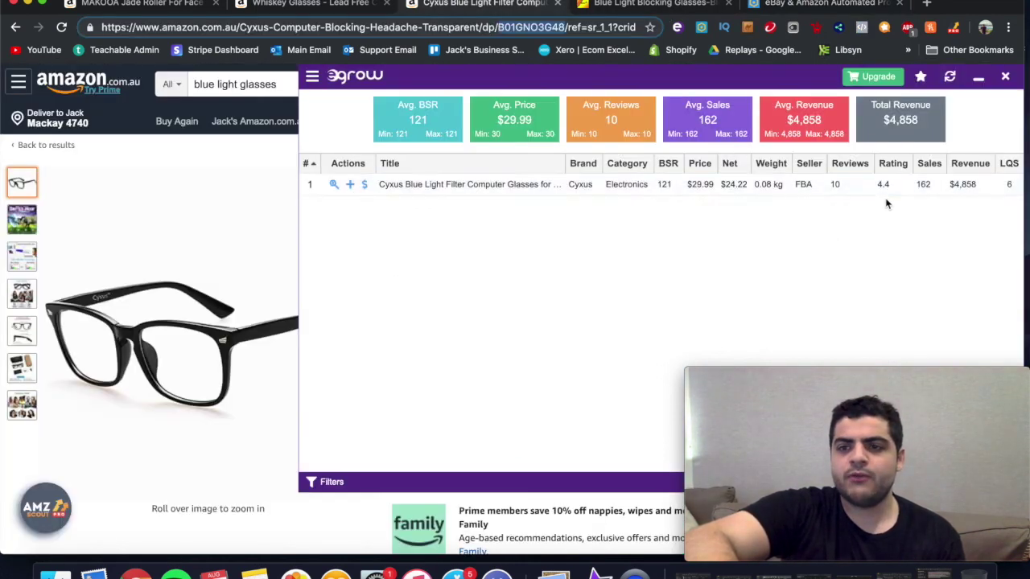
pyautogui.click(867, 6)
pyautogui.scroll(-4, 752, 247)
pyautogui.scroll(-4, 752, 248)
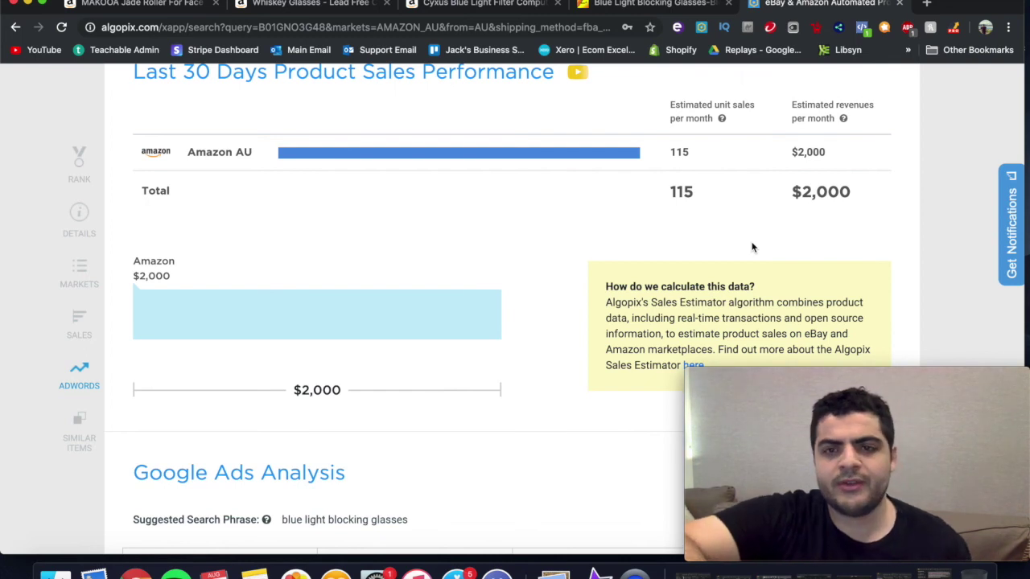
pyautogui.doubleClick(685, 191)
pyautogui.click(692, 187)
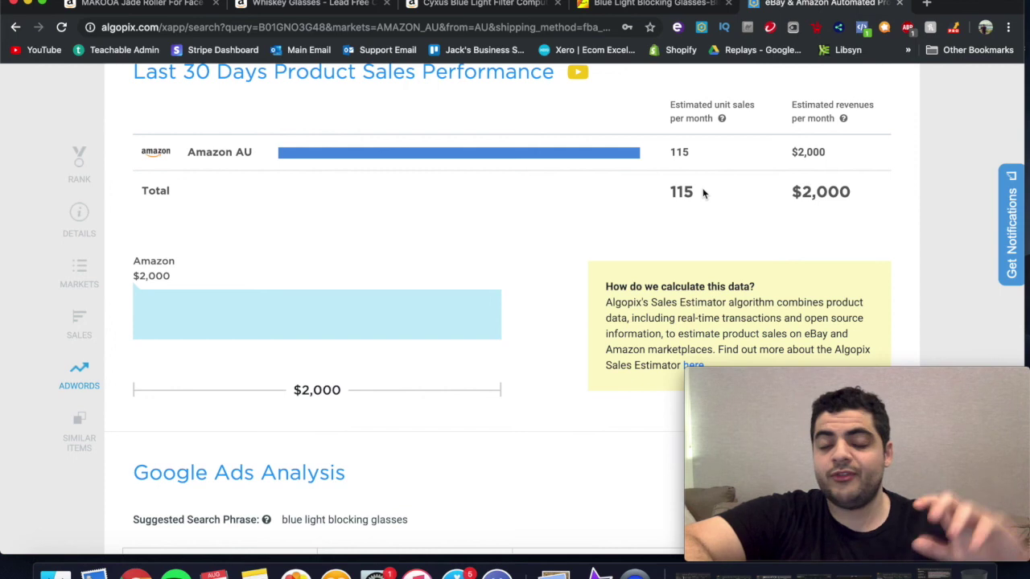